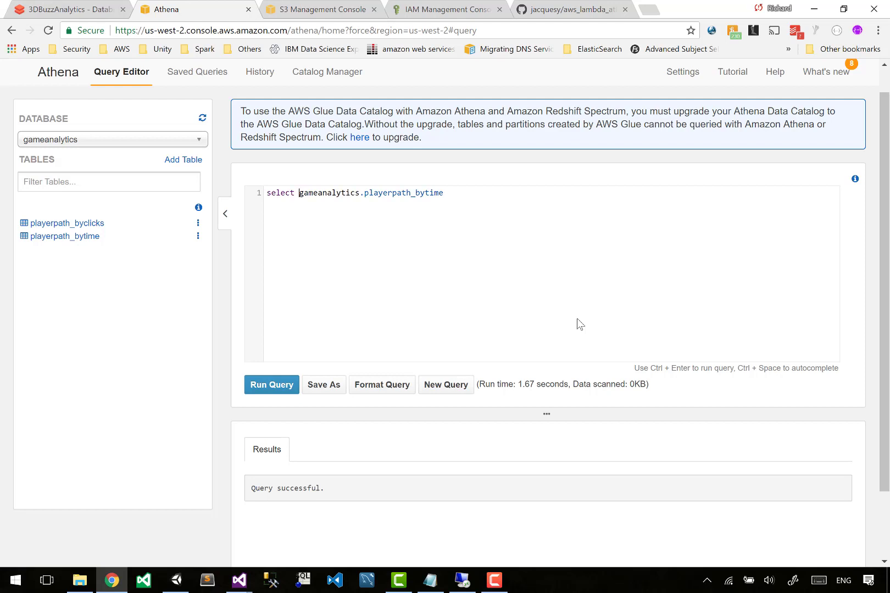
Run the select-all query on gameanalytics.playerpath_bytime, briefly adding and then removing a limit 10 clause.
key(ctrl+Return)
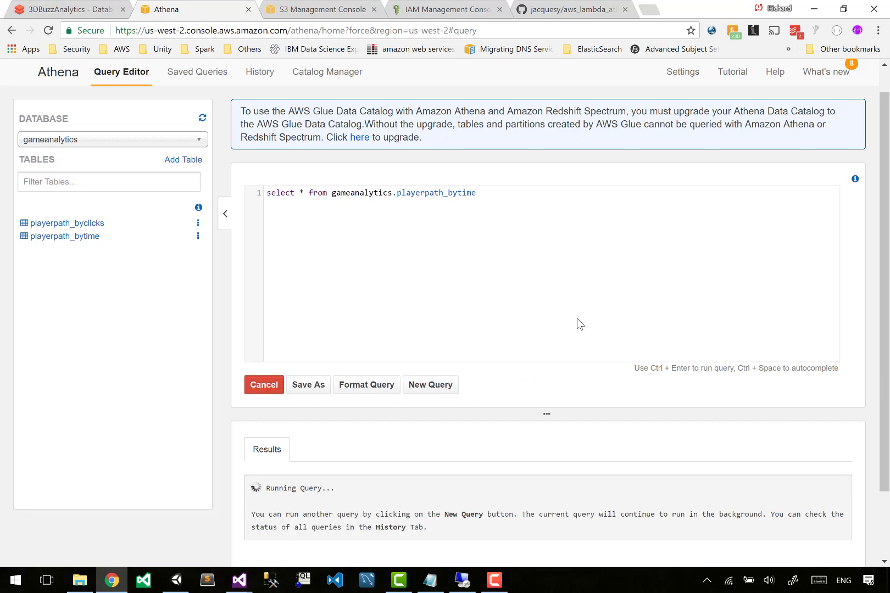
key(End)
key(Return)
text(limit )
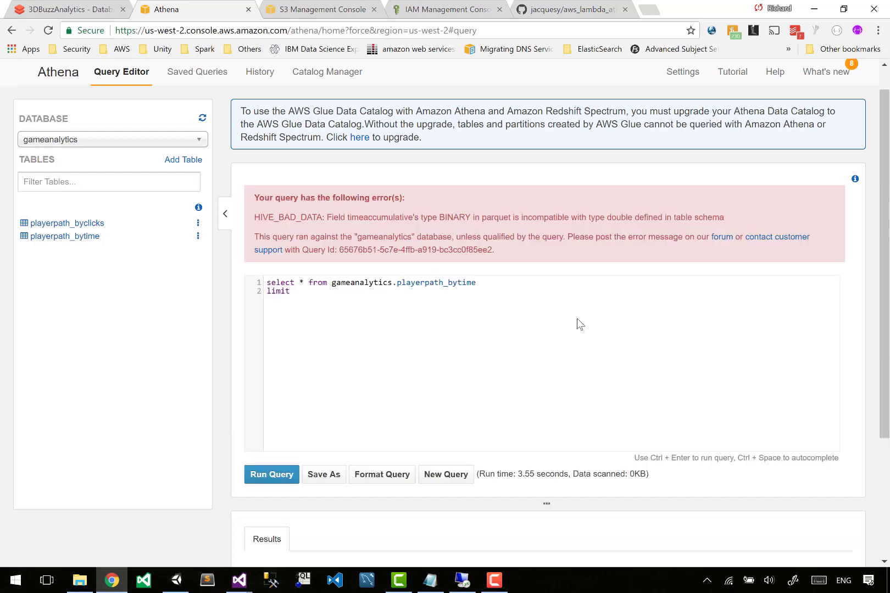
text(10;)
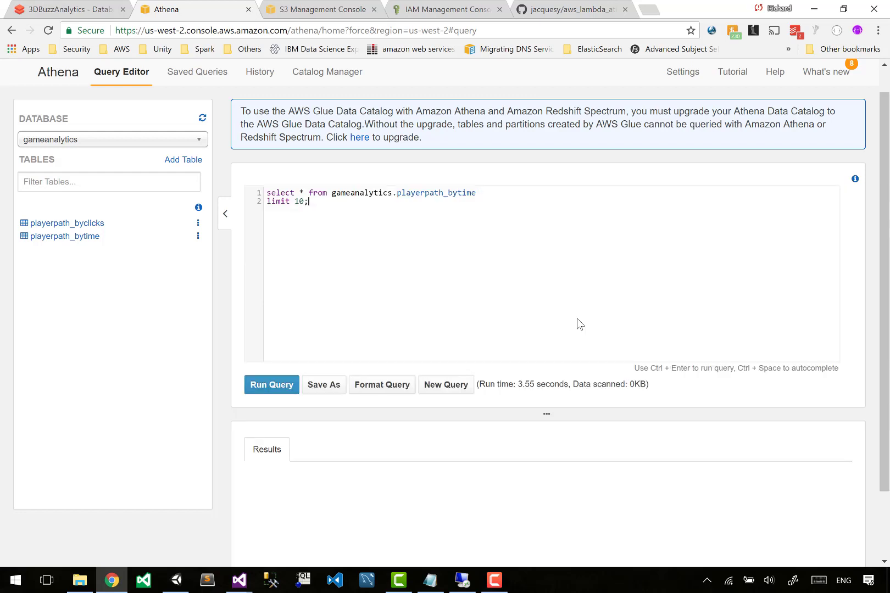
scroll(580, 324, up, 1)
key(BackSpace)
key(BackSpace)
key(BackSpace)
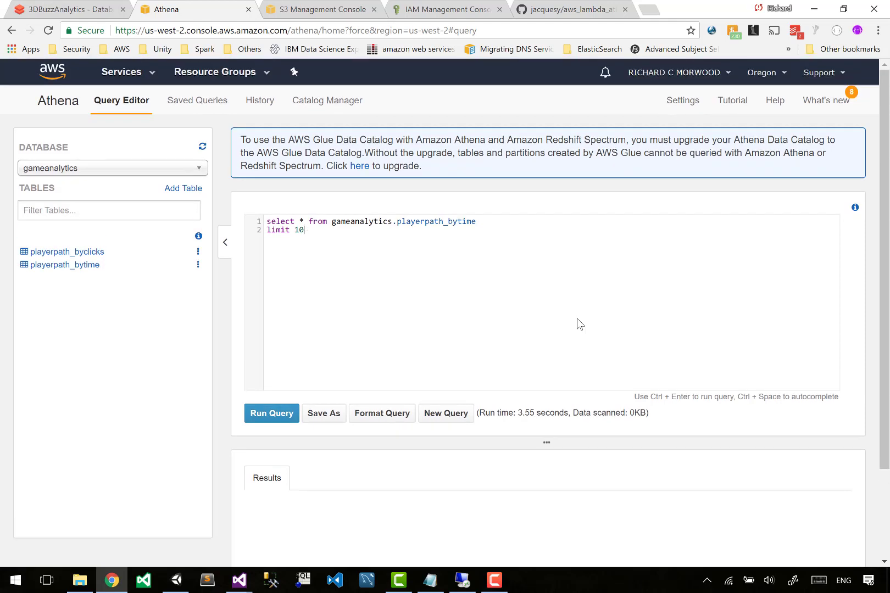
key(BackSpace)
key(BackSpace)
key(BackSpace)
key(BackSpace)
key(BackSpace)
key(BackSpace)
key(BackSpace)
key(ctrl+Return)
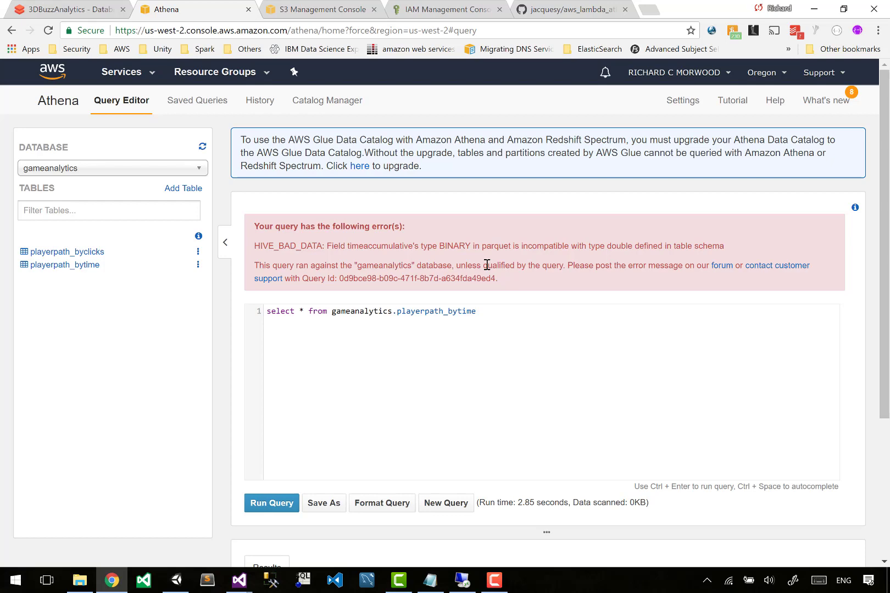
Switch to the Databricks notebook, cast attributes.TimeAccumulative as float in the PlayerPath_ByTime query and rerun the cell.
click(53, 8)
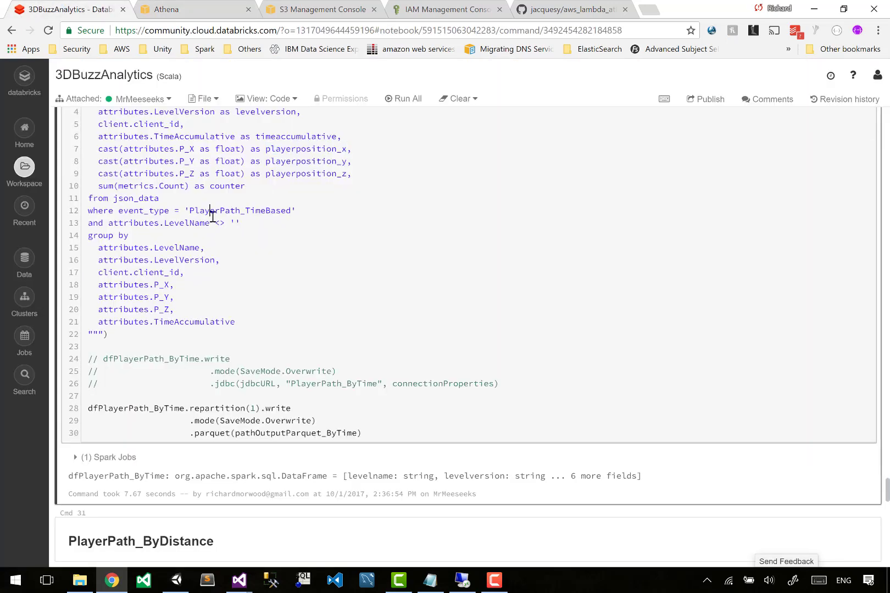
scroll(212, 215, up, 2)
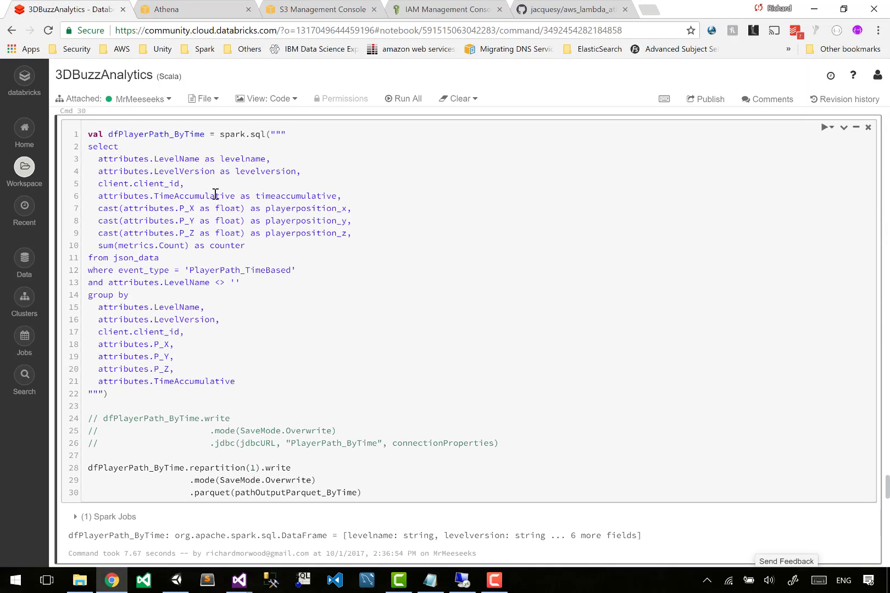
text(cast()
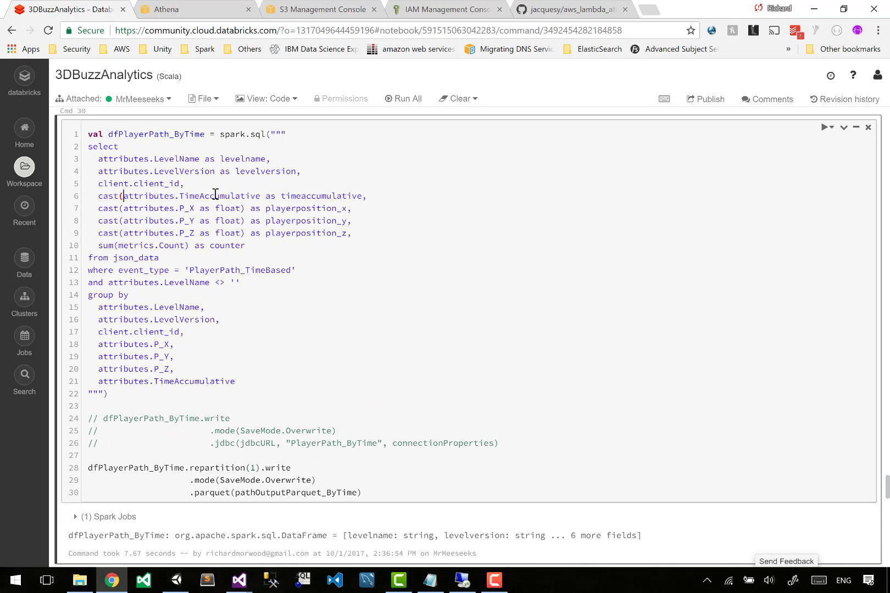
key(ctrl+Right)
key(ctrl+Right)
key(ctrl+Right)
text(as float))
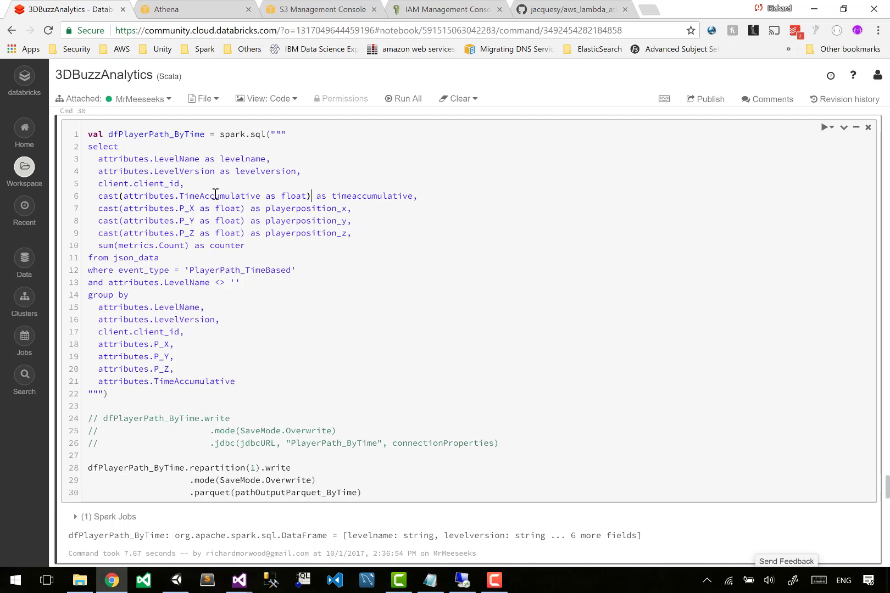
key(shift+Return)
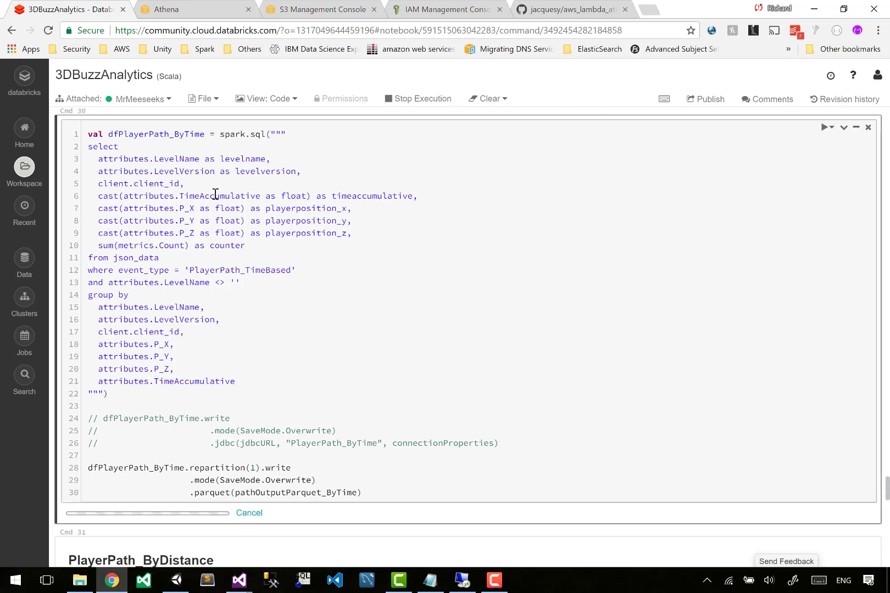
scroll(215, 194, down, 4)
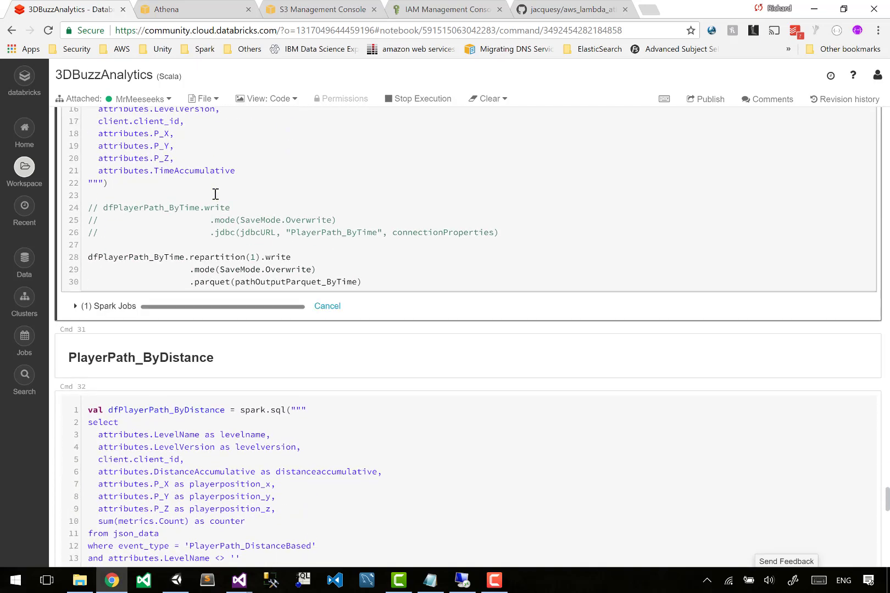
scroll(219, 332, down, 1)
scroll(216, 352, up, 4)
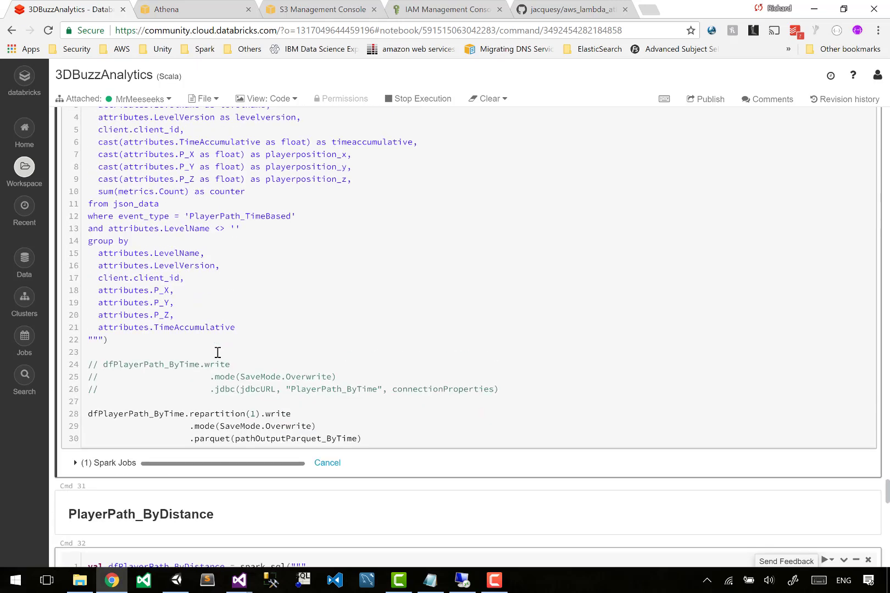
scroll(218, 352, up, 2)
click(263, 254)
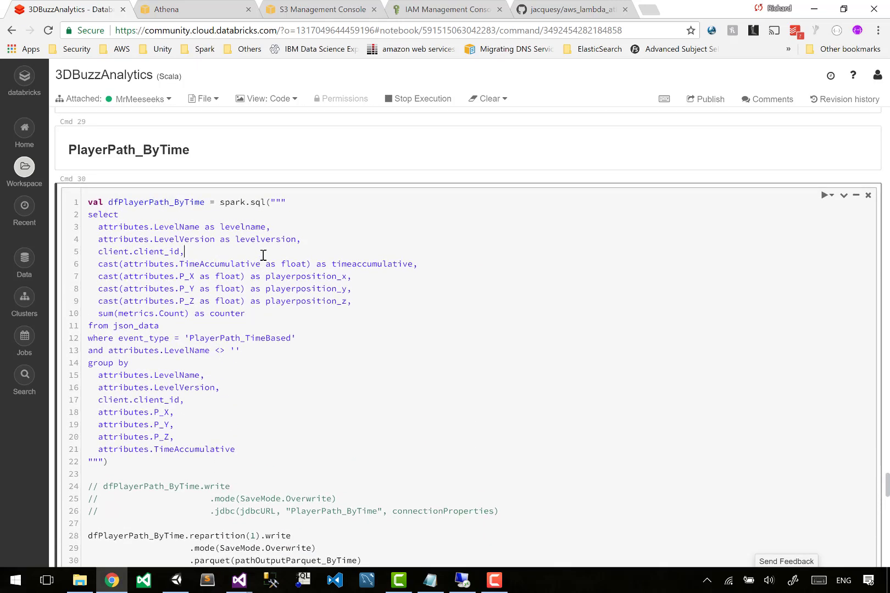
scroll(263, 256, down, 2)
scroll(263, 255, down, 1)
Return to Athena and rerun the playerpath_bytime select query to examine the results.
key(ctrl+Tab)
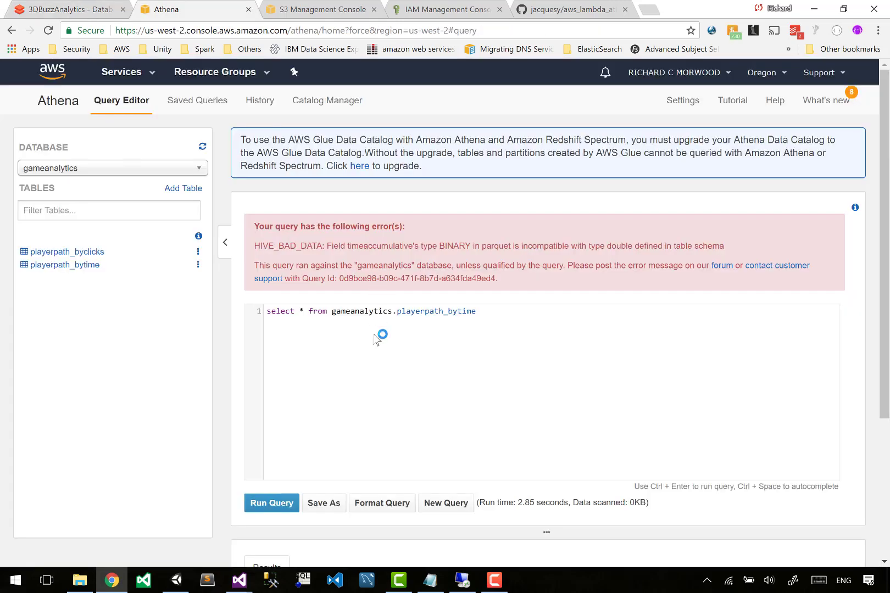
key(ctrl+Return)
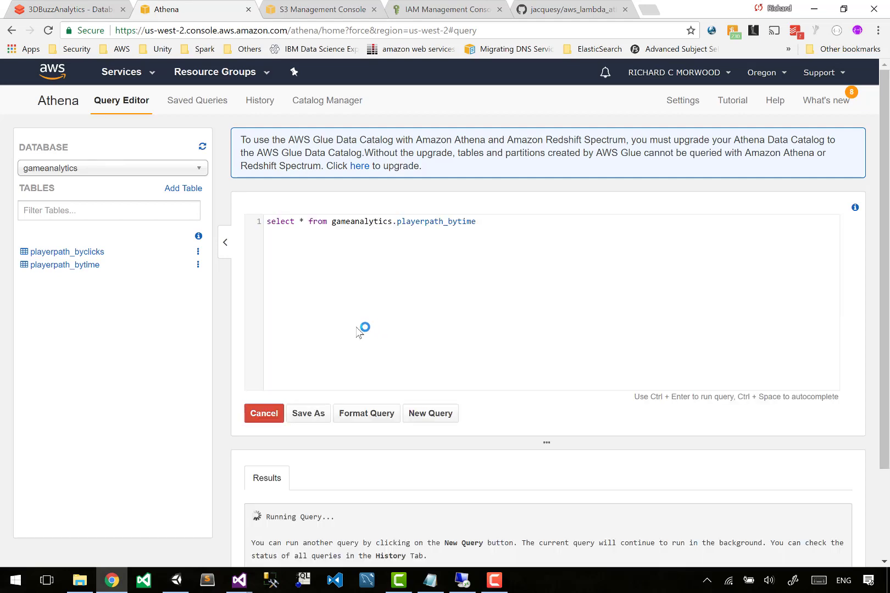
scroll(356, 329, down, 1)
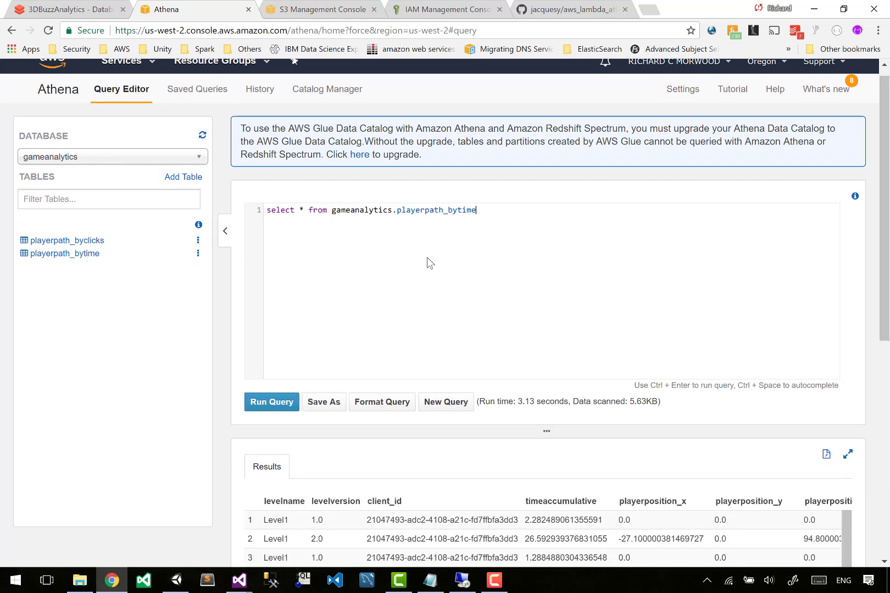
scroll(427, 257, down, 2)
scroll(521, 244, up, 2)
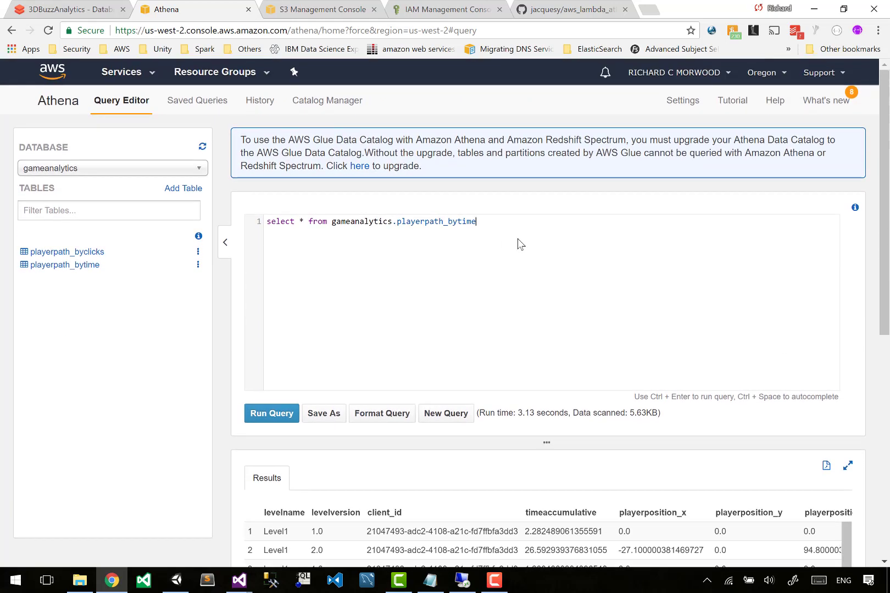
Replace the editor contents with the pasted CREATE EXTERNAL TABLE statement for gameanalytics.playerpath_bytime.
key(ctrl+a)
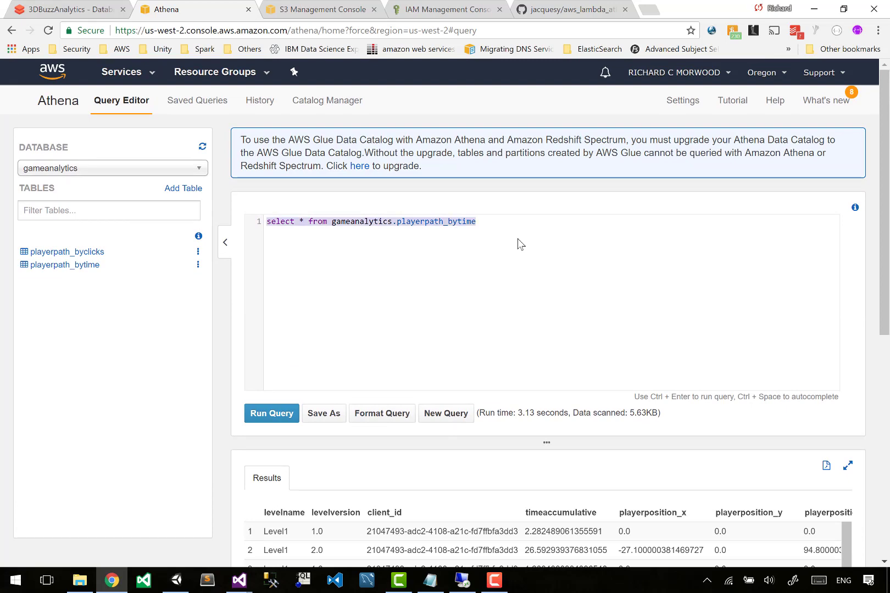
text(CREATE EXTERNAL TABLE IF NOT EXISTS gameanalytics.playerpath_bytime (   `levelname` string,   `levelversion` string,   `client_id` string,   `timeaccumulative` float,   `playerposition_x` float,   `playerposition_y` float,   `playerposition_z` float,   `counter` float ) ROW FORMAT SERDE 'org.apache.hadoop.hive.ql.io.parquet.serde.ParquetHiveSerDe' WITH SERDEPROPERTIES (   'serialization.format' = '1' ) LOCATION 's3://aws-unity-analytics/parquet/PathByTime/' TBLPROPERTIES ('has_encrypted_data'='false');)
click(489, 270)
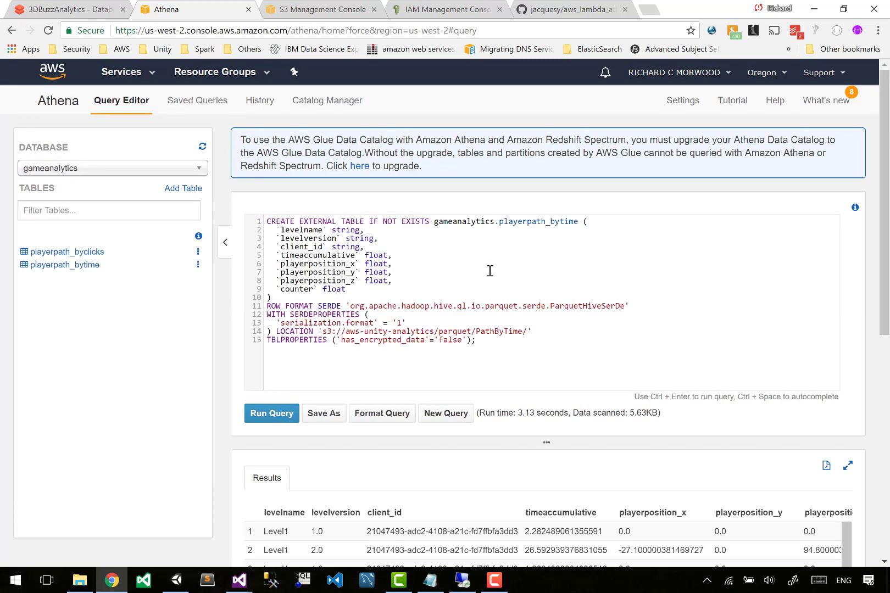
Switch to the Databricks notebook and prefix the DistanceAccumulative and P_X lines of the PlayerPath_ByDistance query with cast(.
click(77, 9)
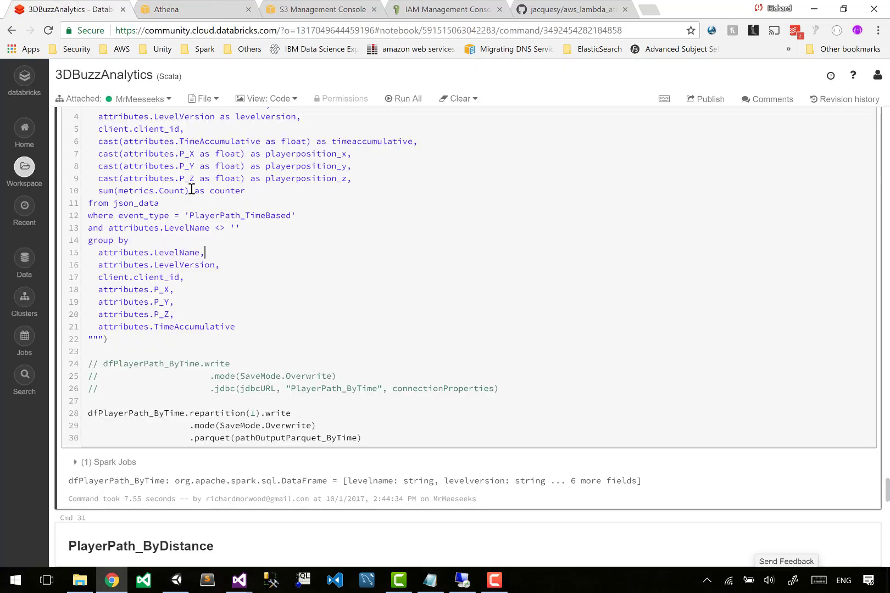
scroll(211, 192, up, 3)
scroll(163, 235, down, 8)
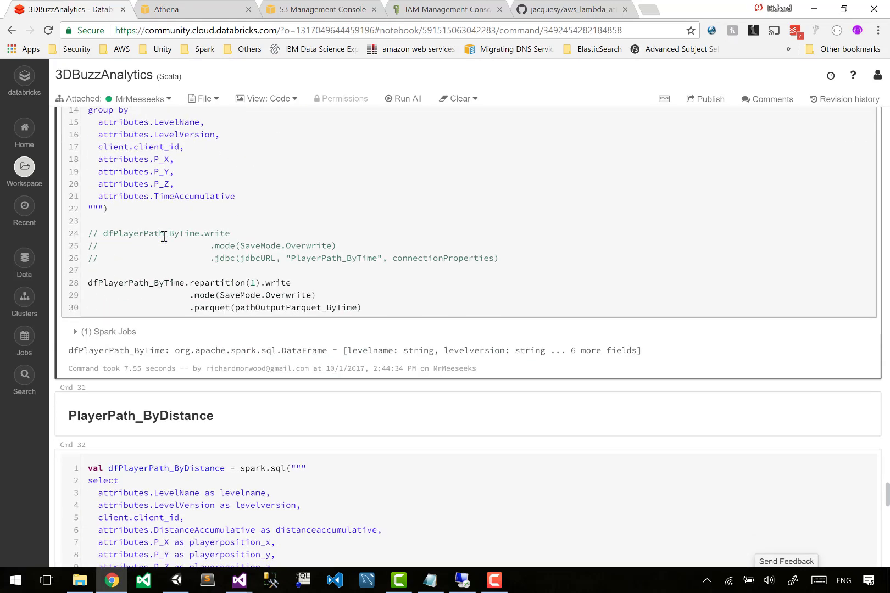
click(171, 338)
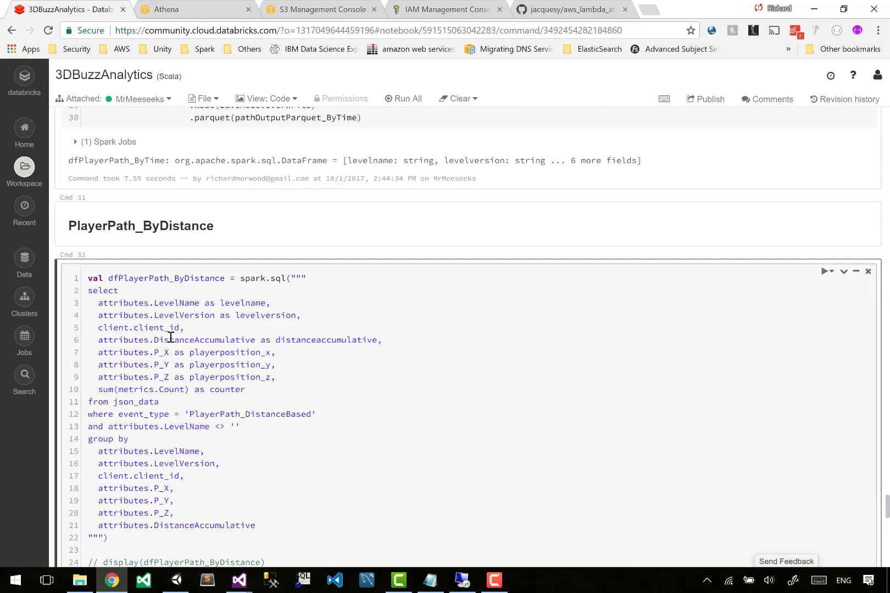
text(cast()
key(shift+Home)
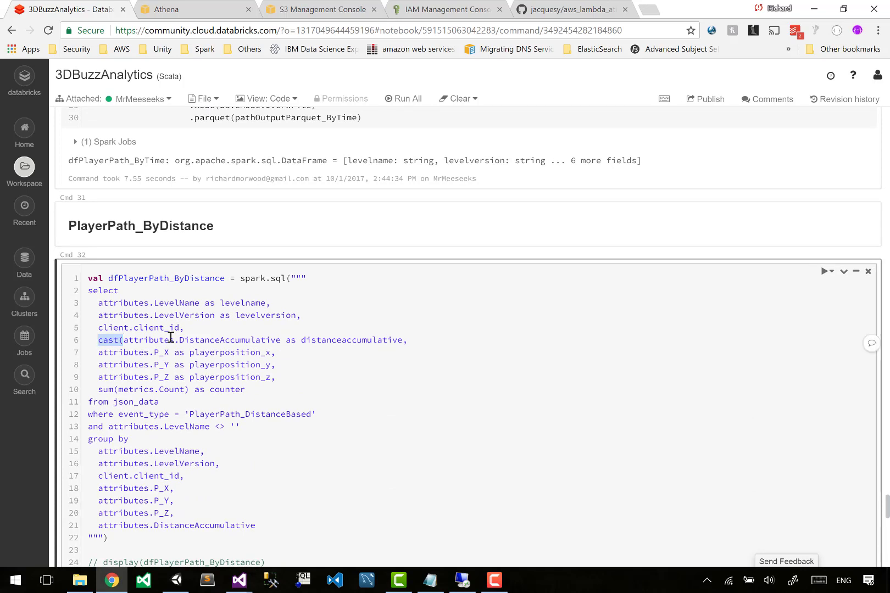
key(ctrl+c)
key(Right)
key(Down)
key(Home)
key(ctrl+v)
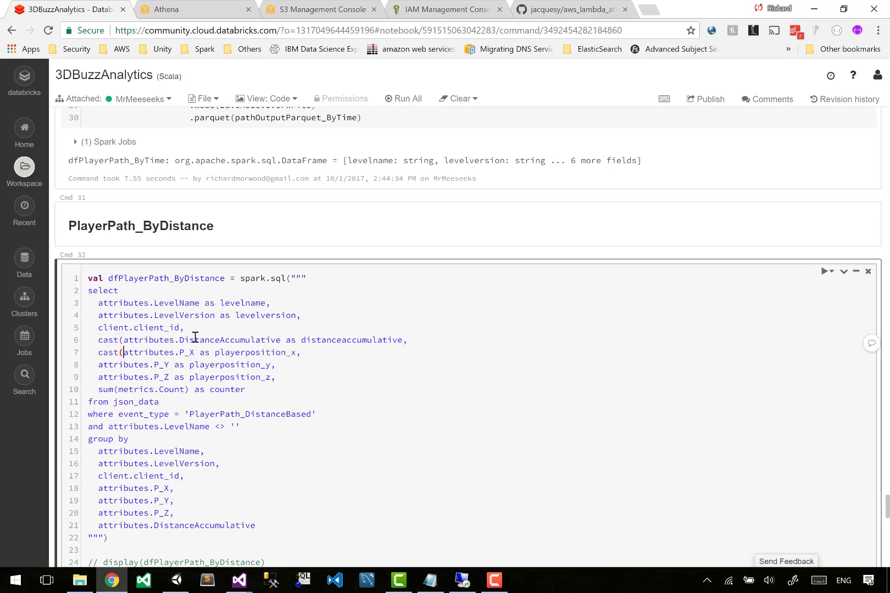
Prefix the P_Y and P_Z attribute lines of the same query with cast( as well.
key(Down)
key(Home)
key(ctrl+v)
key(Down)
key(ctrl+v)
key(ctrl+z)
key(Home)
key(ctrl+v)
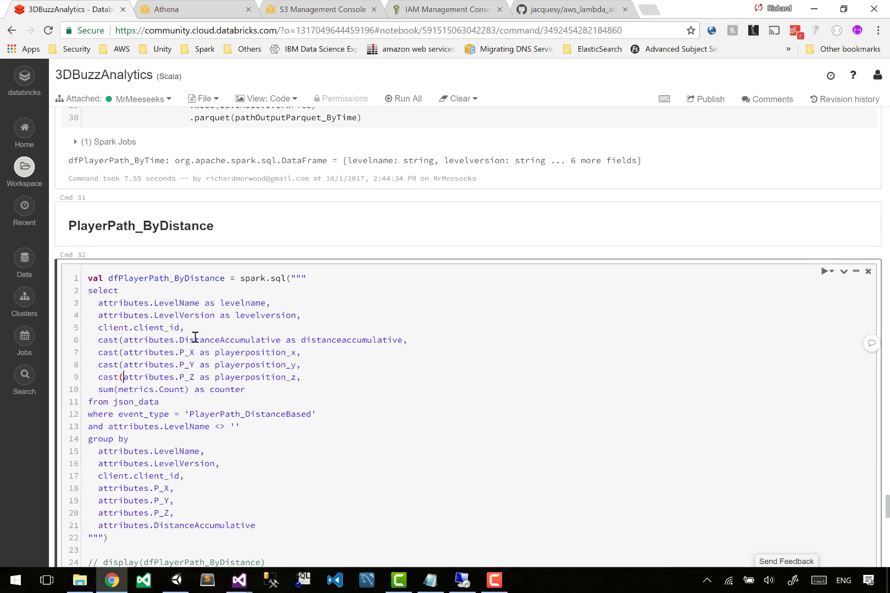
Close the P_Z cast by adding as float) after attributes.P_Z and select that text.
key(ctrl+Right)
text(as float))
key(shift+Left)
key(shift+Left)
key(shift+Left)
key(shift+Left)
key(shift+Left)
key(shift+Left)
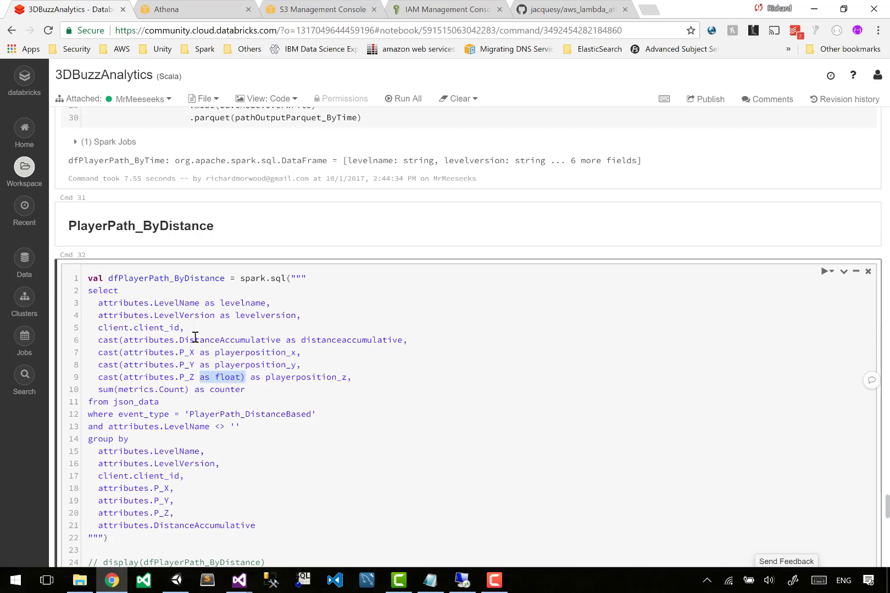
Paste as float) after the P_Y, P_X and DistanceAccumulative attributes to close their casts.
key(ctrl+c)
key(Up)
key(ctrl+v)
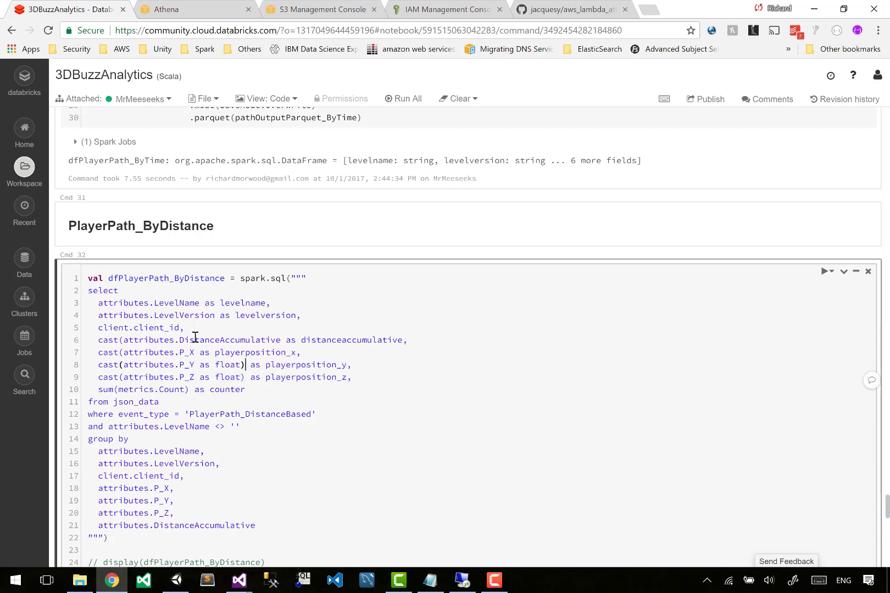
key(Left)
key(Left)
key(Left)
key(ctrl+v)
key(Up)
key(ctrl+Right)
key(ctrl+v)
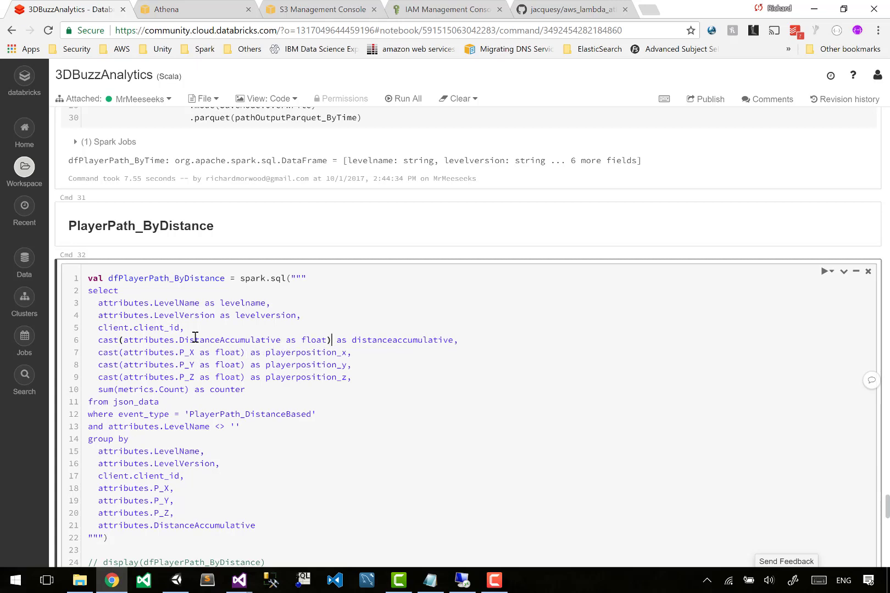
Run the PlayerPath_ByDistance cell.
scroll(195, 338, down, 3)
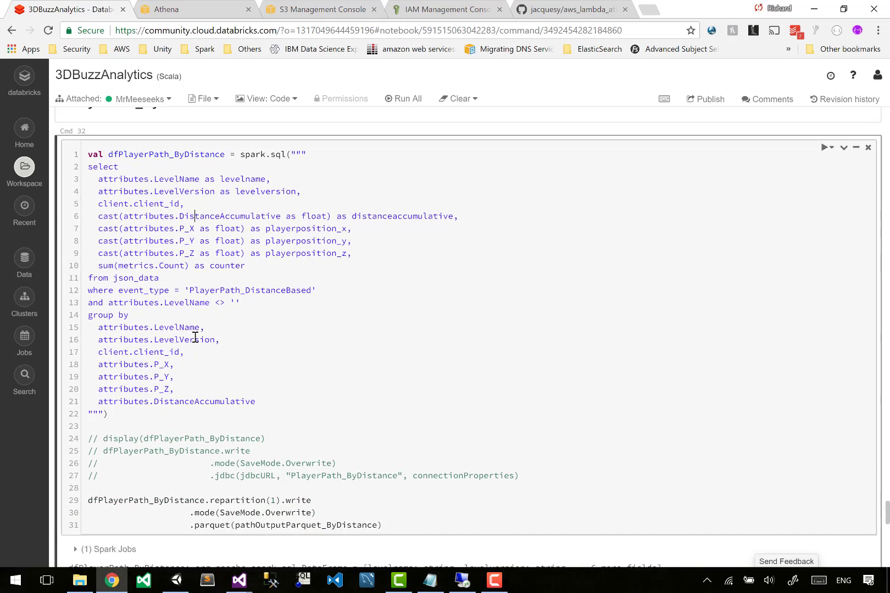
click(196, 339)
key(ctrl+Return)
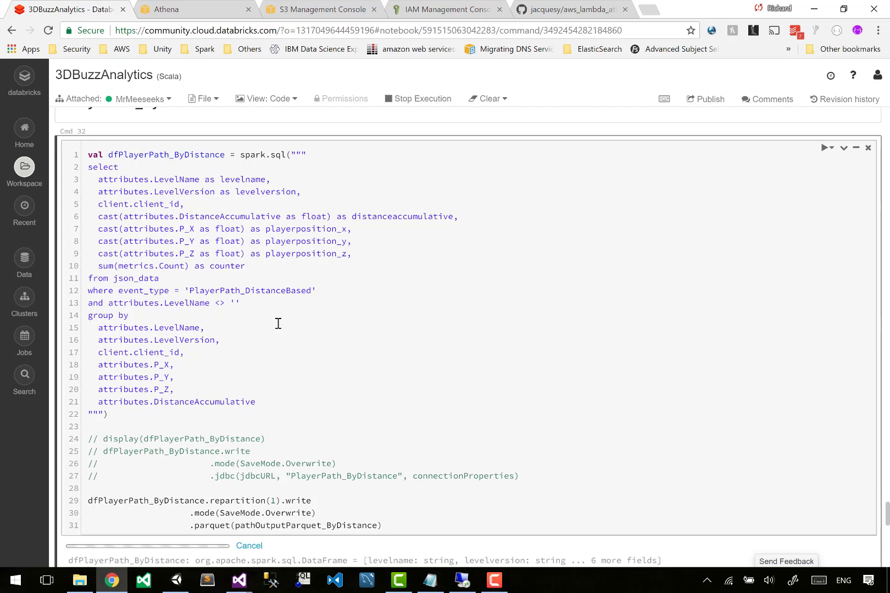
scroll(278, 324, down, 9)
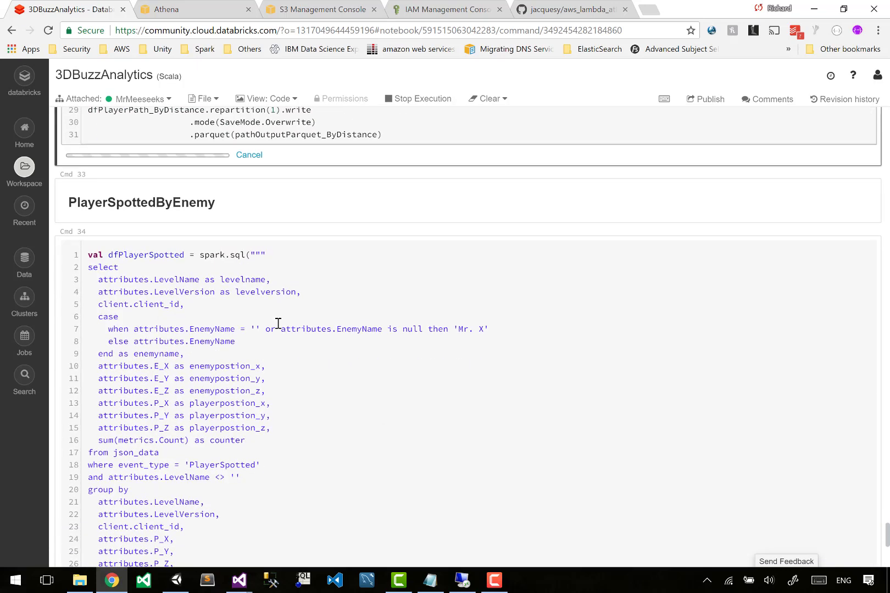
In the PlayerSpotted query, add as float) after the E_X, E_Y, E_Z, P_X, P_Y and P_Z attributes.
click(222, 318)
scroll(223, 318, down, 1)
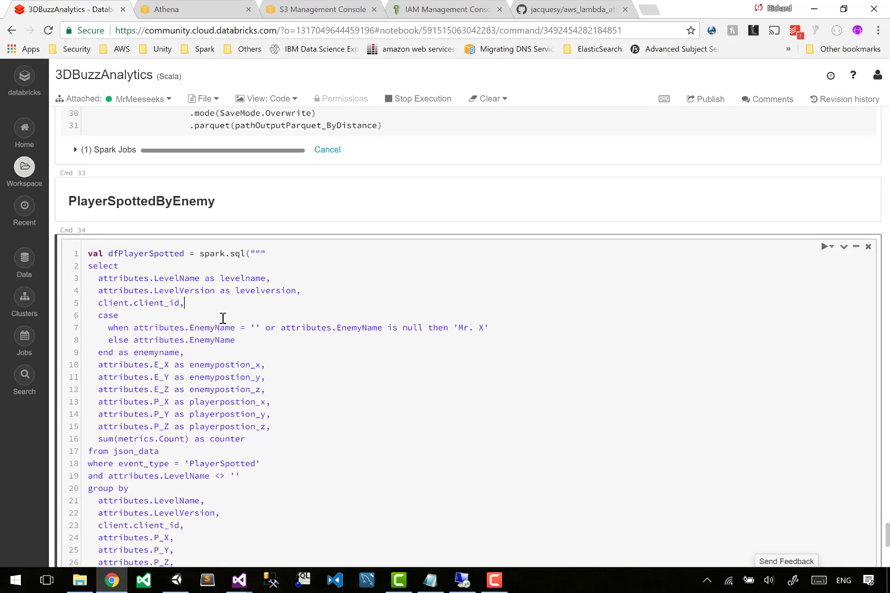
click(194, 335)
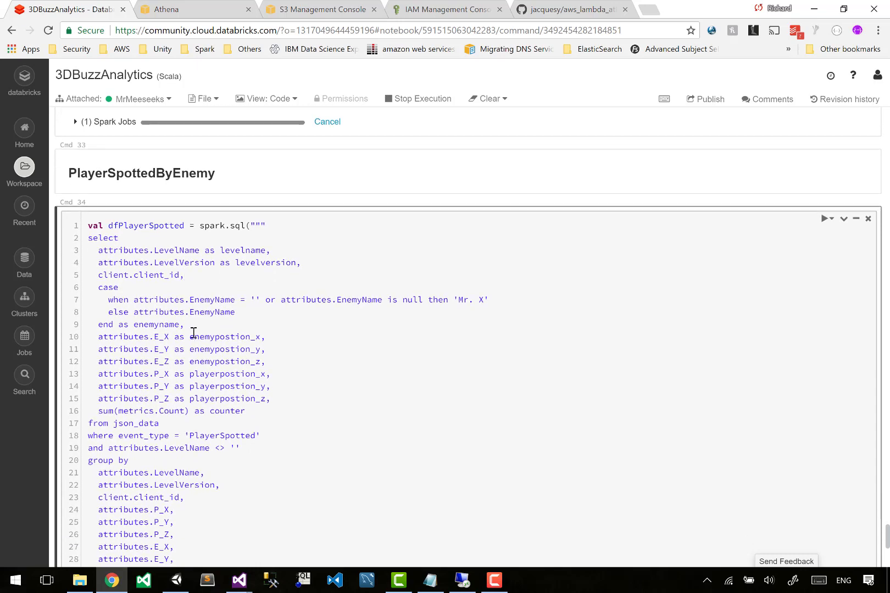
key(Home)
key(ctrl+Right)
key(ctrl+Right)
key(ctrl+Right)
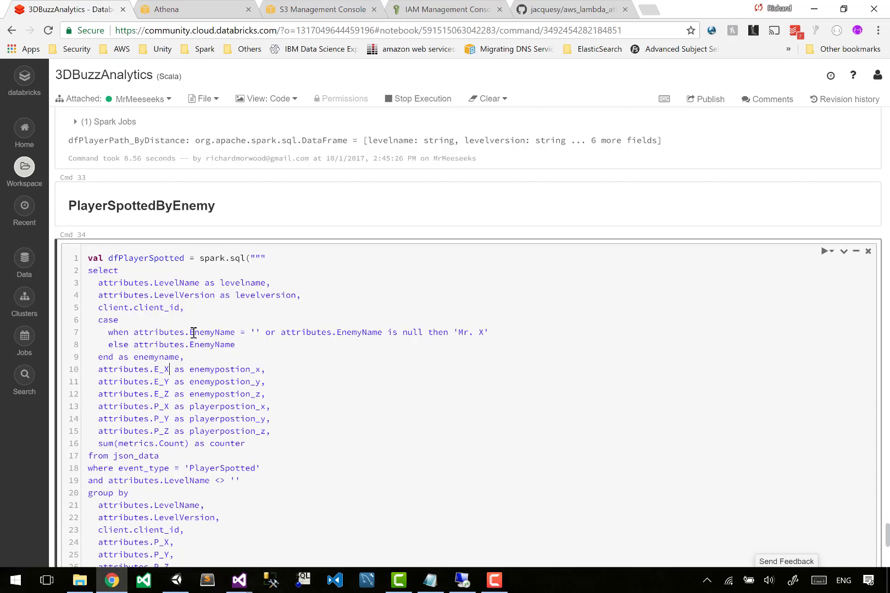
text(as float))
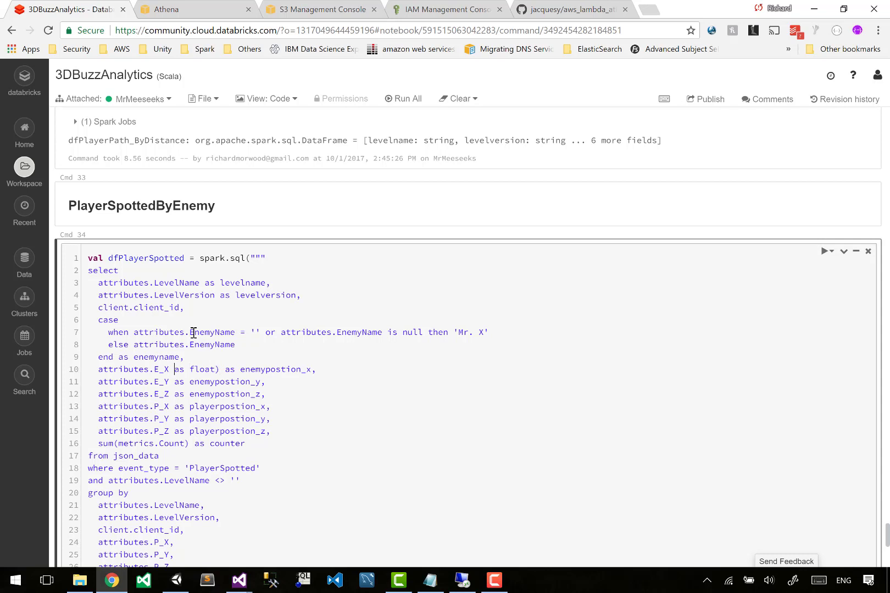
text(as float))
key(Down)
key(Left)
text(as float))
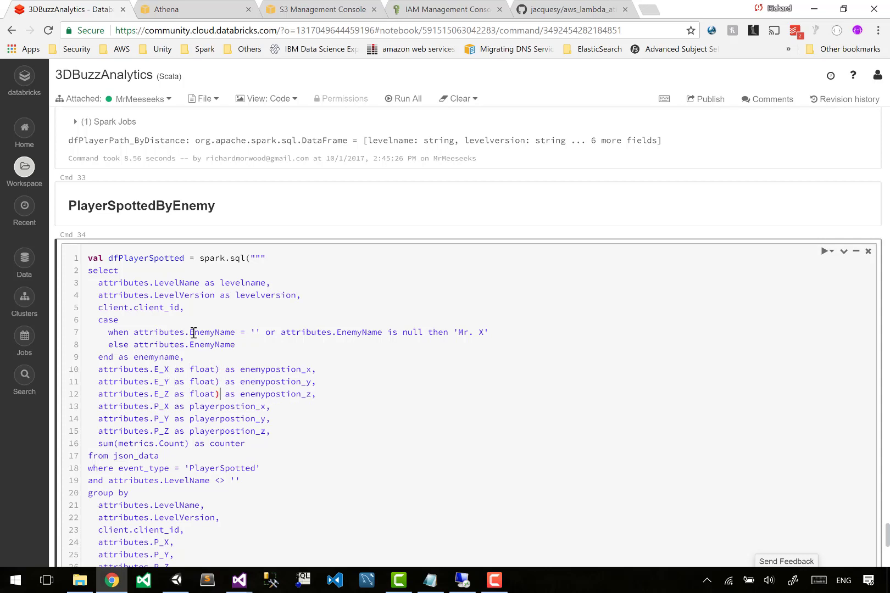
text(as float))
key(Down)
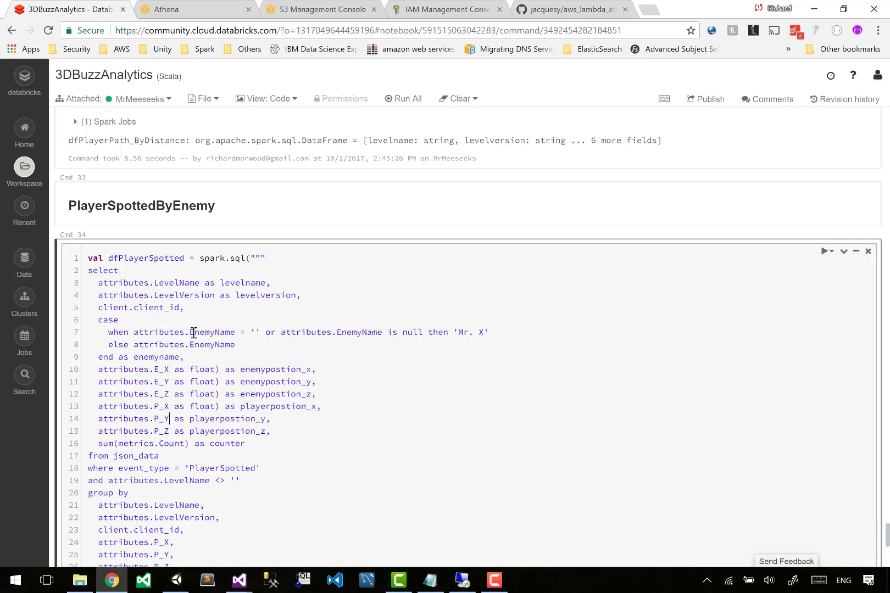
text(as float))
key(Down)
text(as float))
key(ctrl+z)
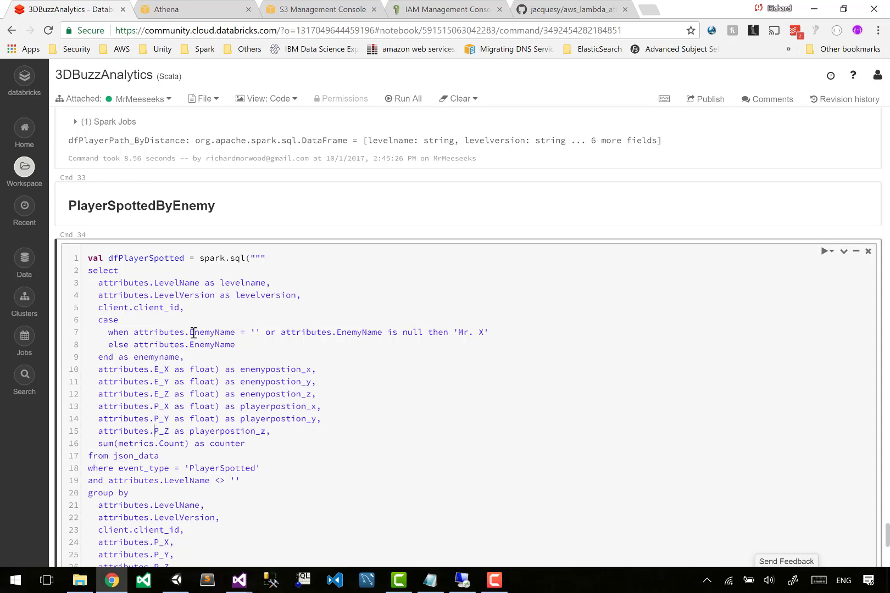
key(ctrl+Right)
text(as float))
Prefix the P_Z attribute line with cast( and copy that text.
key(ctrl+Left)
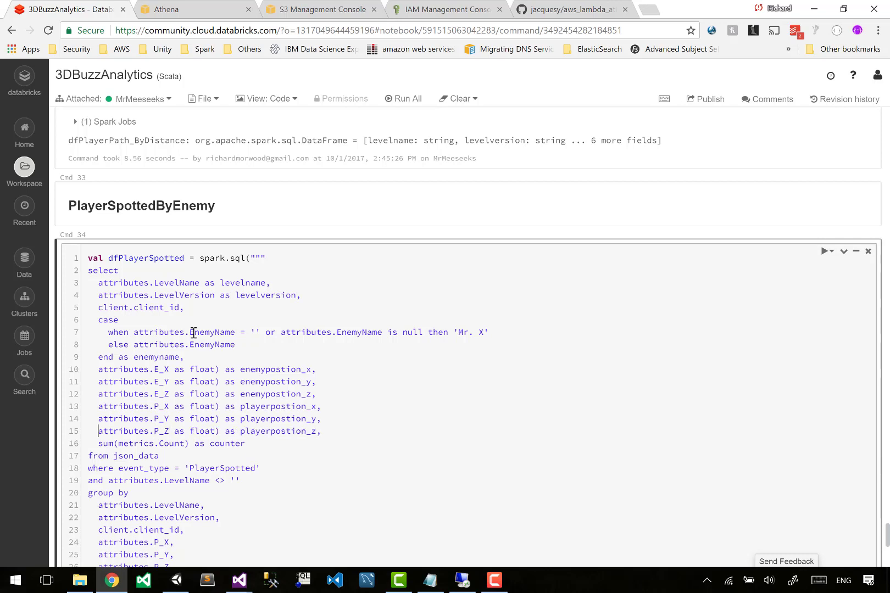
text(cast)
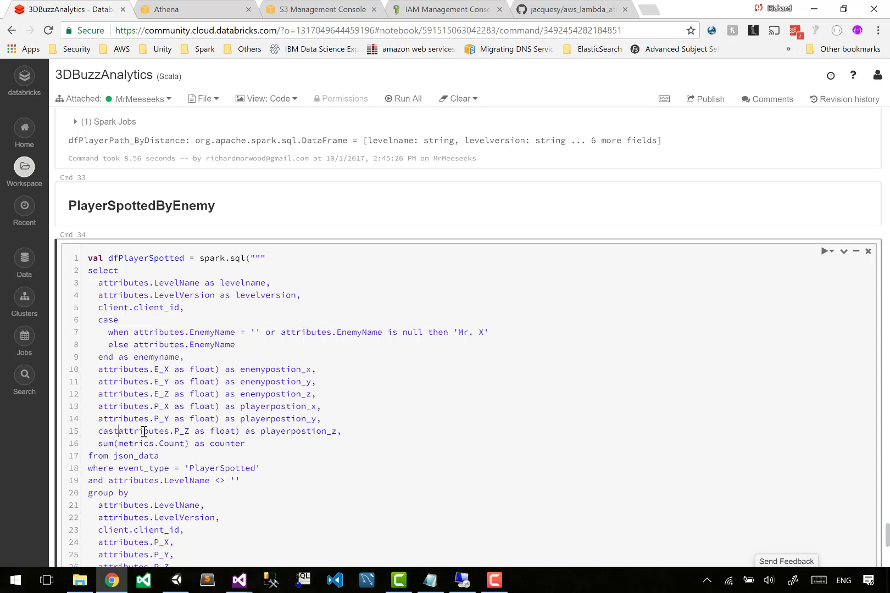
text(()
key(shift+Home)
key(ctrl+c)
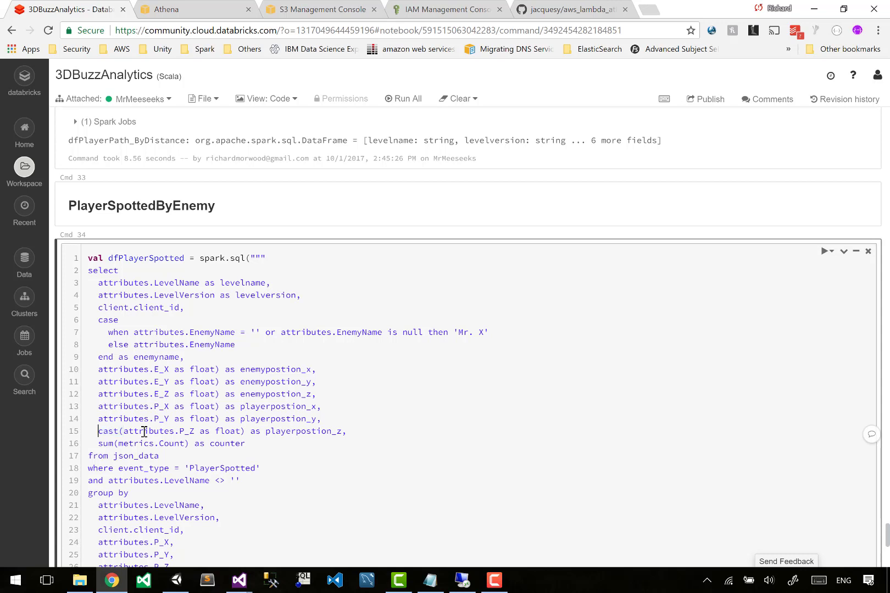
Paste cast( at the start of the P_Y, P_X, E_Z, E_Y and E_X attribute lines.
key(Up)
key(ctrl+v)
key(Up)
key(Home)
key(ctrl+v)
key(Up)
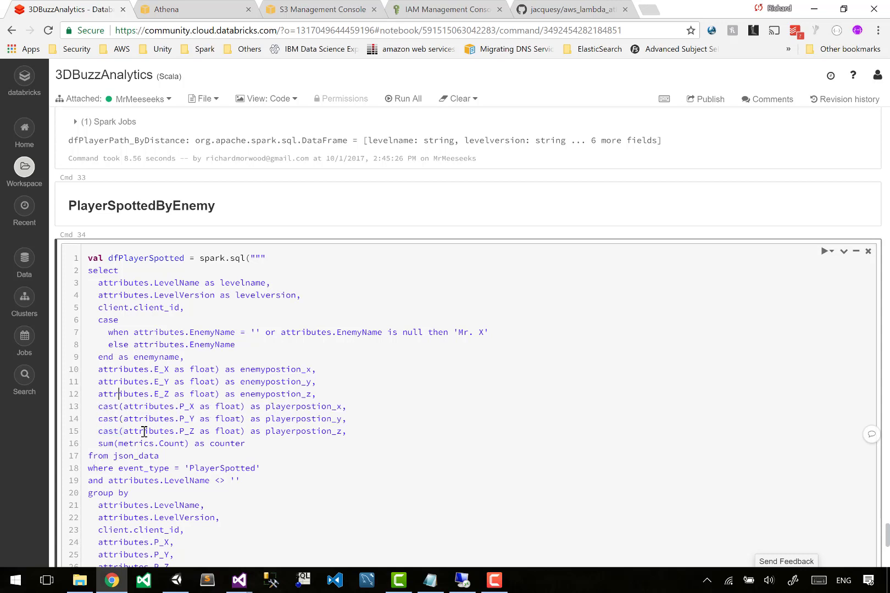
key(Home)
key(ctrl+v)
key(Up)
key(Home)
key(ctrl+v)
key(Up)
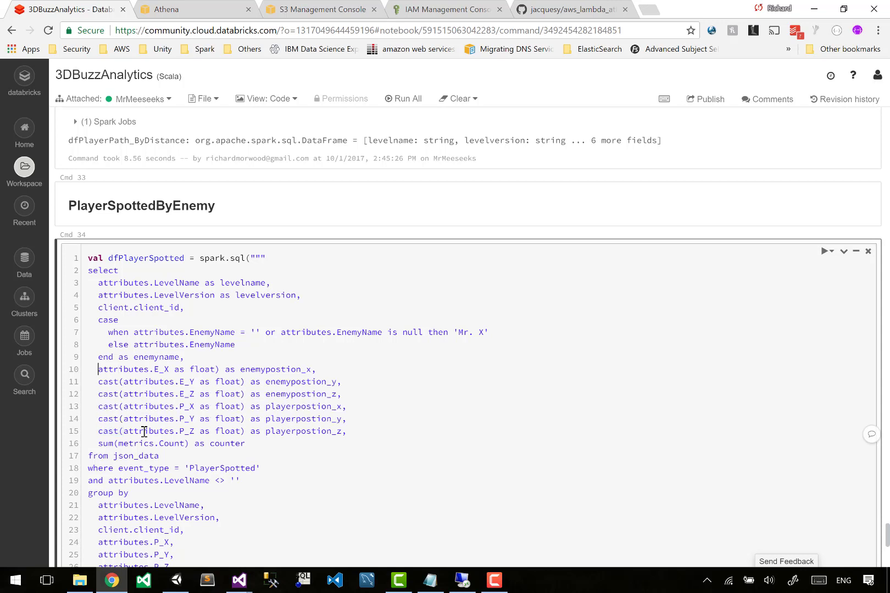
key(ctrl+v)
Run the PlayerSpottedByEnemy cell.
click(253, 372)
key(shift+Return)
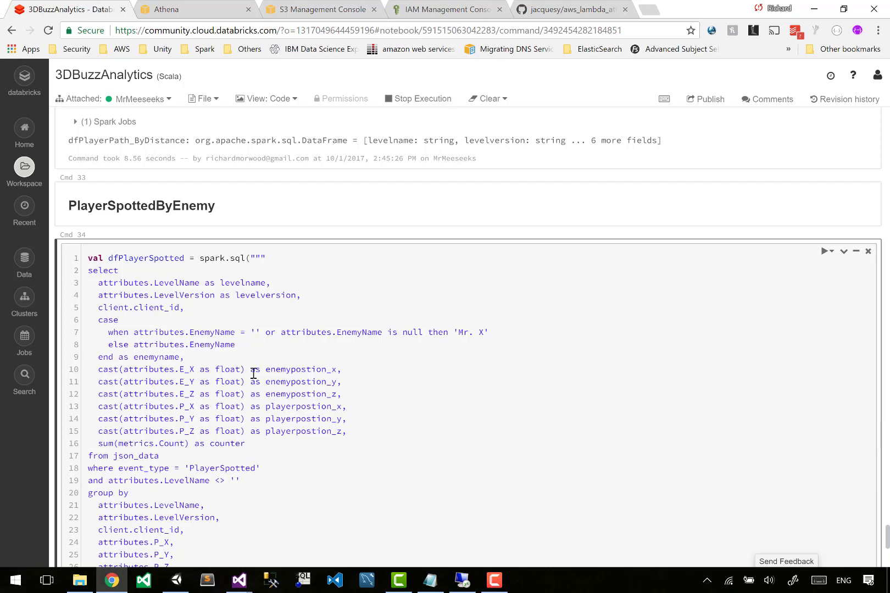
Review the cast lines in the PlayerSpotted and PlayerPath_ByDistance queries.
drag(211, 330, 251, 418)
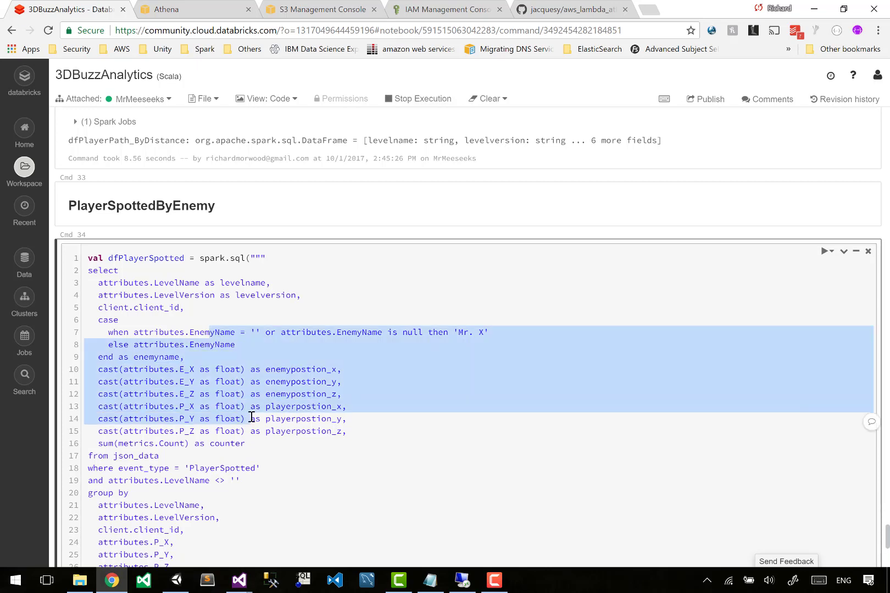
click(252, 419)
scroll(251, 417, down, 4)
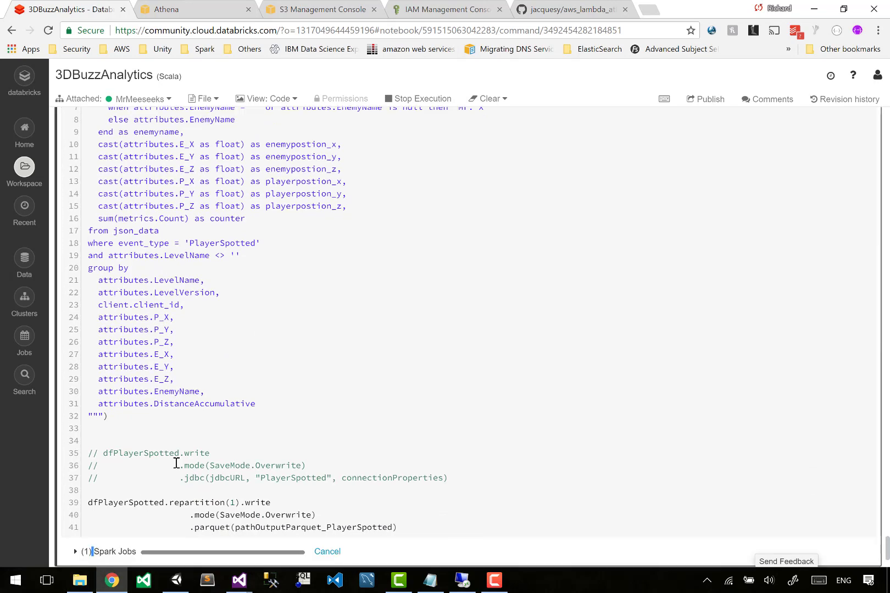
scroll(176, 463, up, 10)
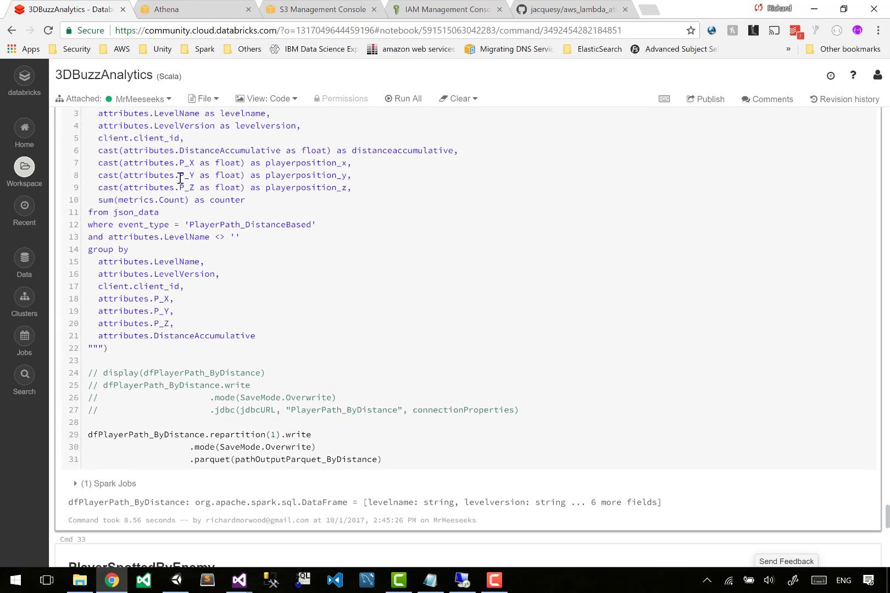
scroll(165, 165, up, 1)
scroll(132, 154, up, 2)
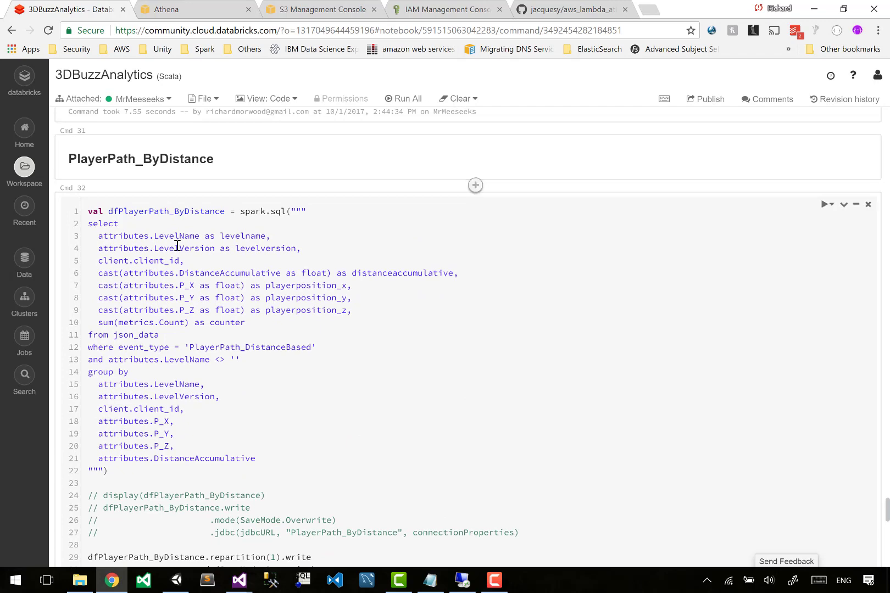
drag(148, 211, 203, 224)
drag(112, 273, 182, 323)
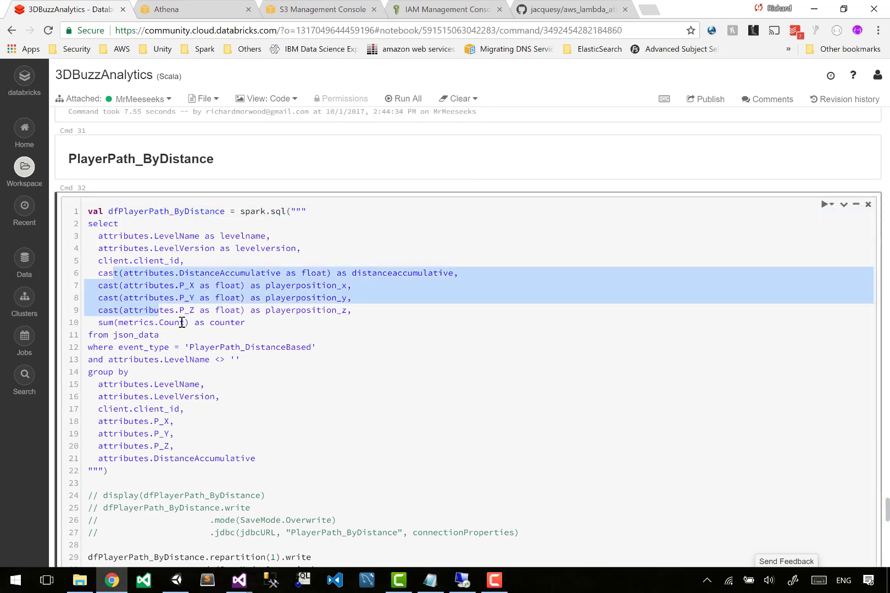
click(181, 323)
scroll(182, 322, down, 6)
In Athena, change the CREATE TABLE target to gameanalytics.playerpath_bydistance.
click(167, 9)
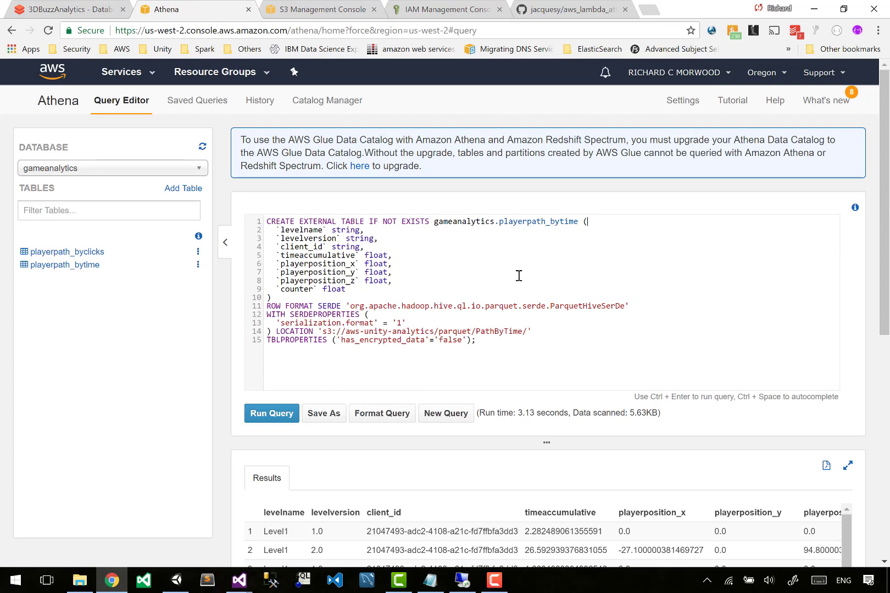
key(BackSpace)
key(BackSpace)
key(BackSpace)
key(BackSpace)
text(distance)
Change the table's S3 LOCATION folder to PathByDistance.
triple_click(519, 328)
click(526, 337)
key(BackSpace)
key(BackSpace)
key(BackSpace)
key(BackSpace)
text(Distance)
Rename the timeaccumulative column to distanceaccumulative and run the CREATE TABLE query.
drag(300, 255, 280, 255)
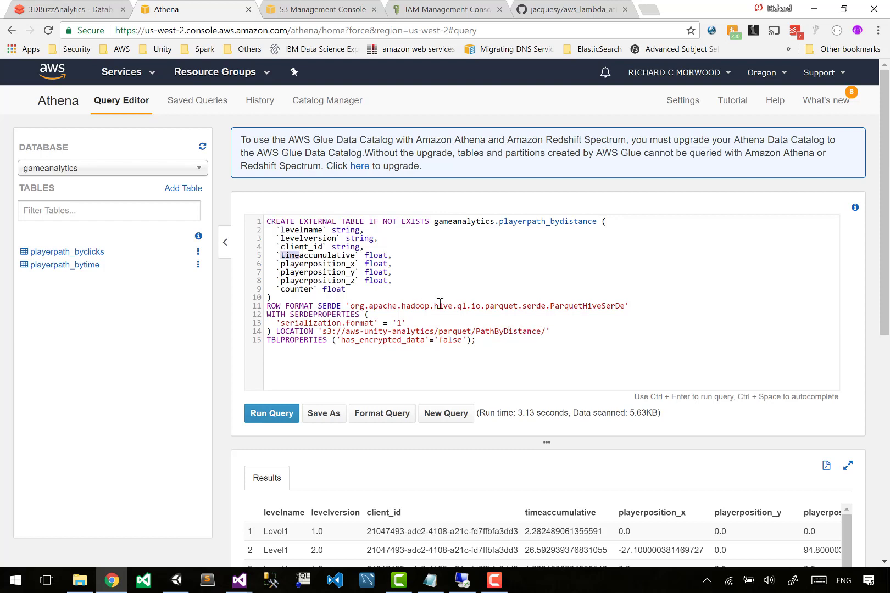
text(distance)
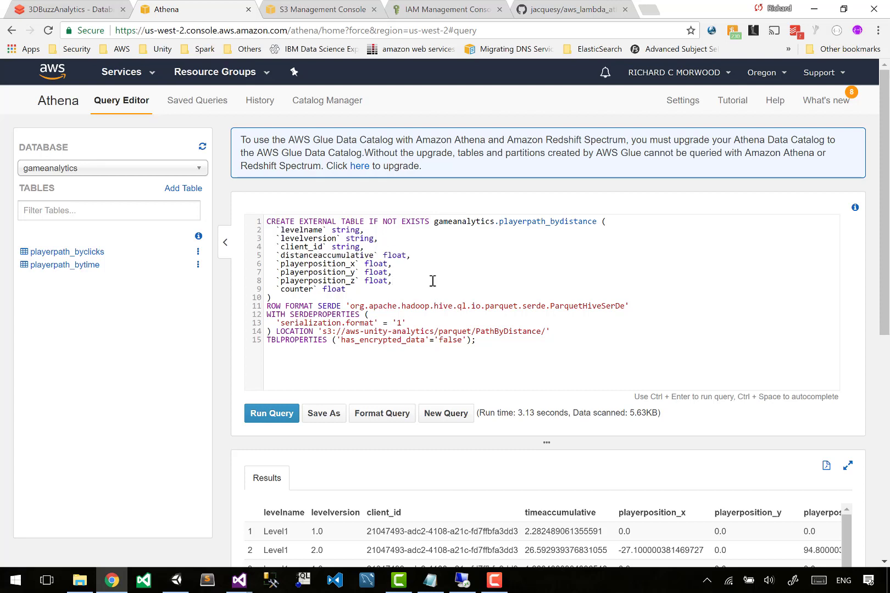
key(ctrl+Return)
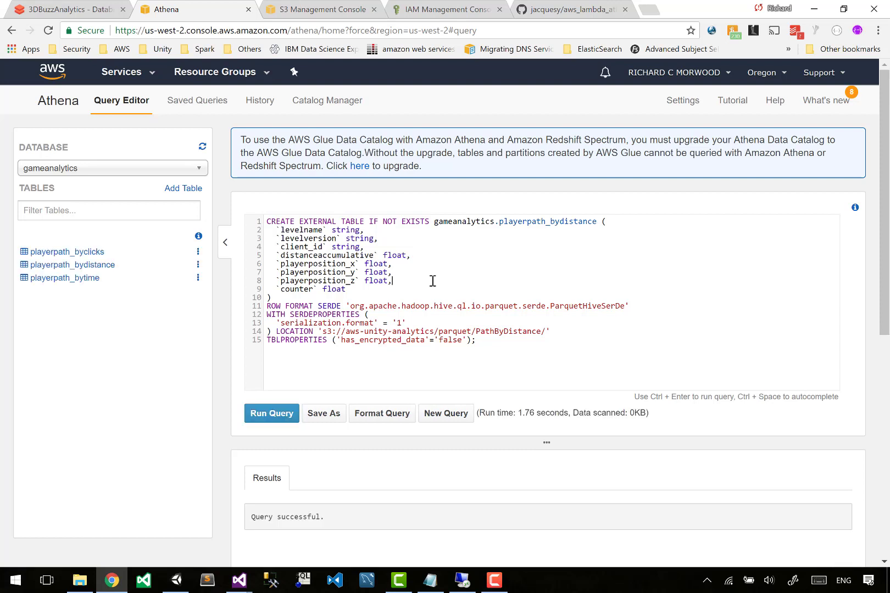
Replace the editor contents with a select * from gameanalytics.playerpath_bydistance query.
key(ctrl+shift+Home)
key(shift+Down)
key(ctrl+End)
key(ctrl+shift+Home)
key(shift+End)
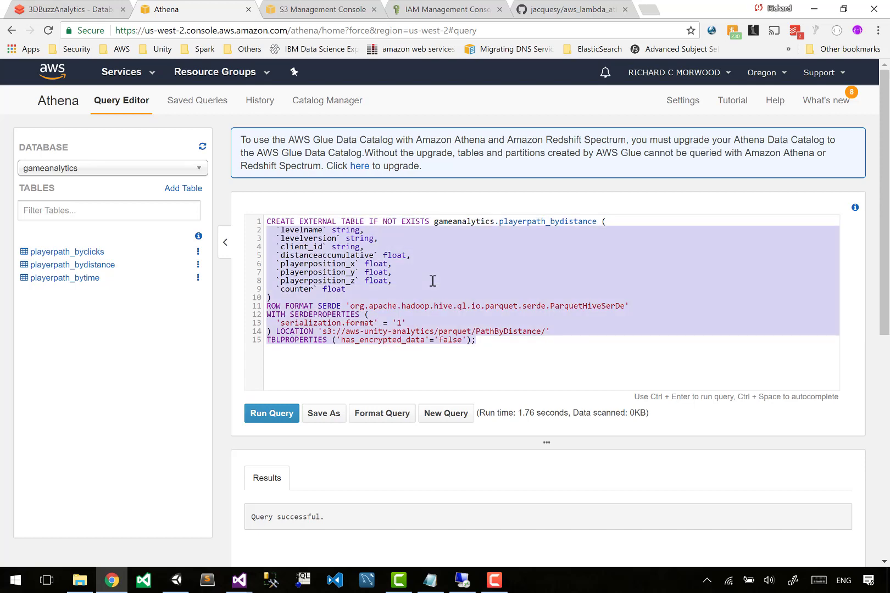
key(BackSpace)
key(BackSpace)
key(ctrl+Left)
key(ctrl+Left)
key(shift+Home)
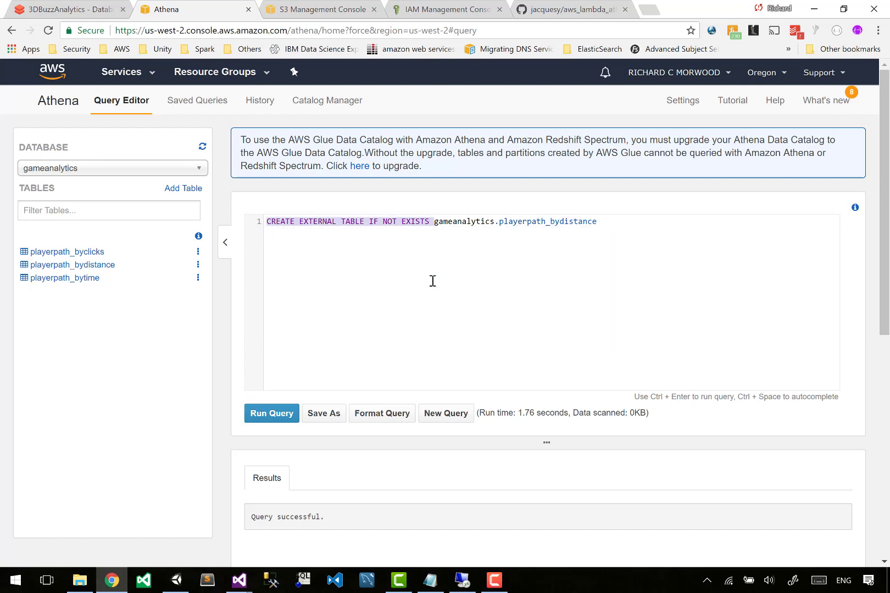
text(selet * from)
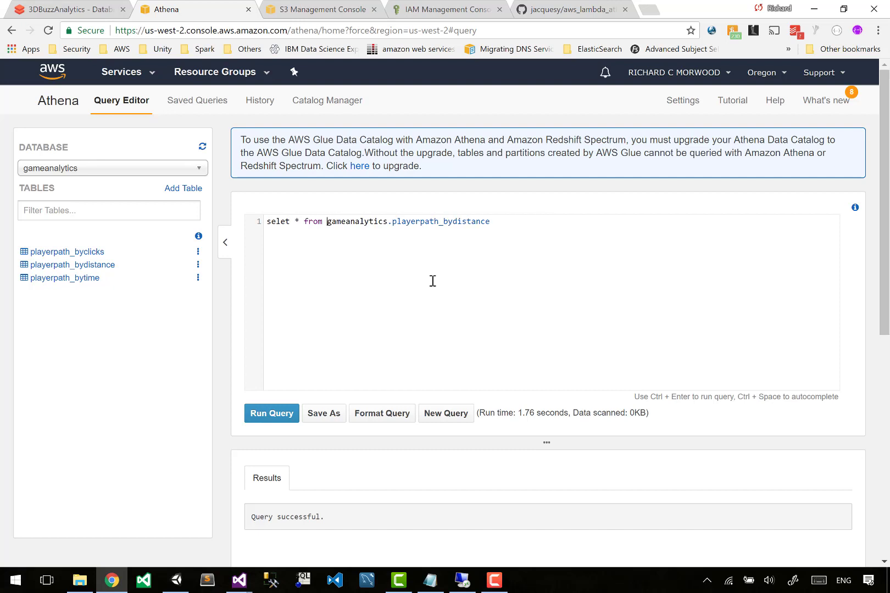
Fix the select keyword, add limit 10; on a new line, and run the query.
key(Left)
text(c)
key(End)
key(Return)
text(limitm 10)
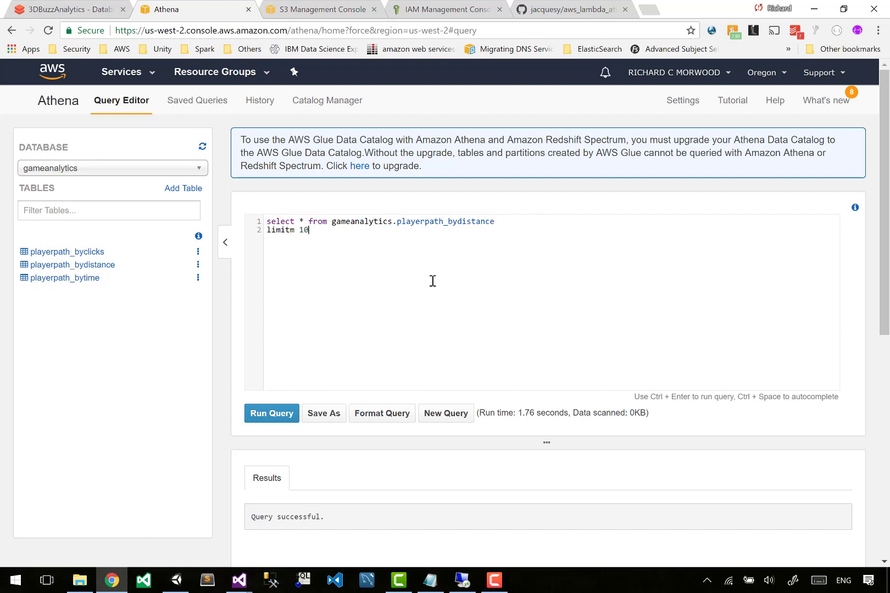
text(;)
key(Left)
key(BackSpace)
key(shift+Home)
key(End)
key(ctrl+Return)
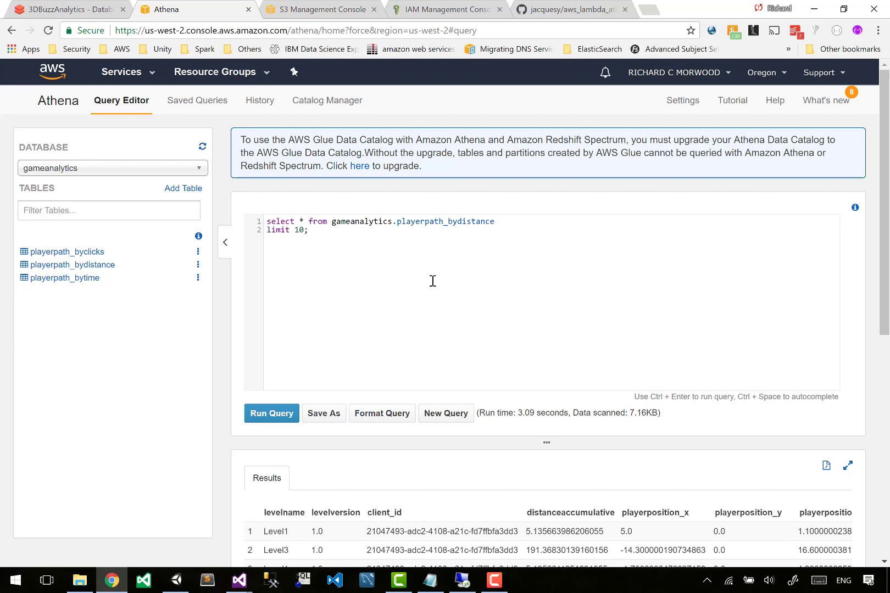
Back in the notebook, correct postion to position in the six enemy and player position aliases of the PlayerSpotted query.
key(ctrl+shift+Tab)
scroll(433, 283, down, 5)
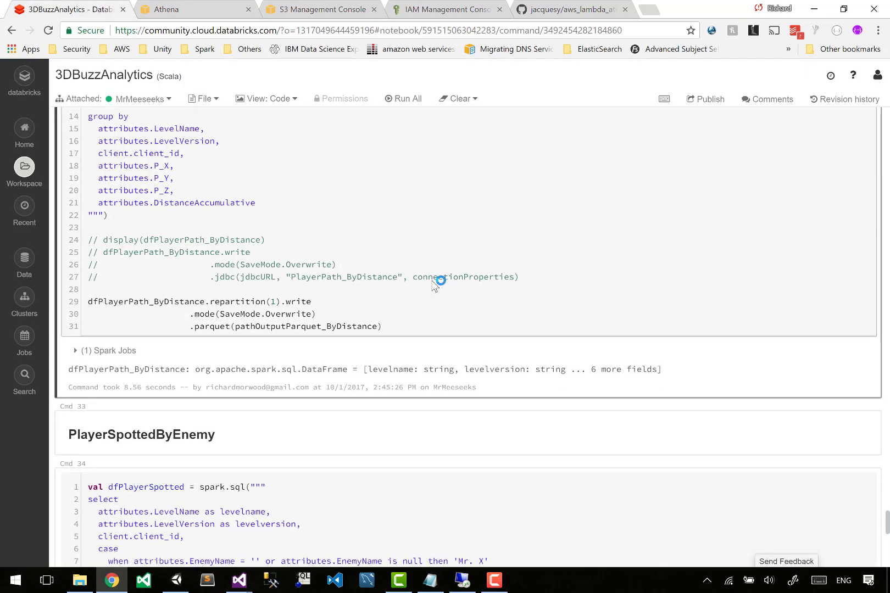
scroll(433, 283, down, 1)
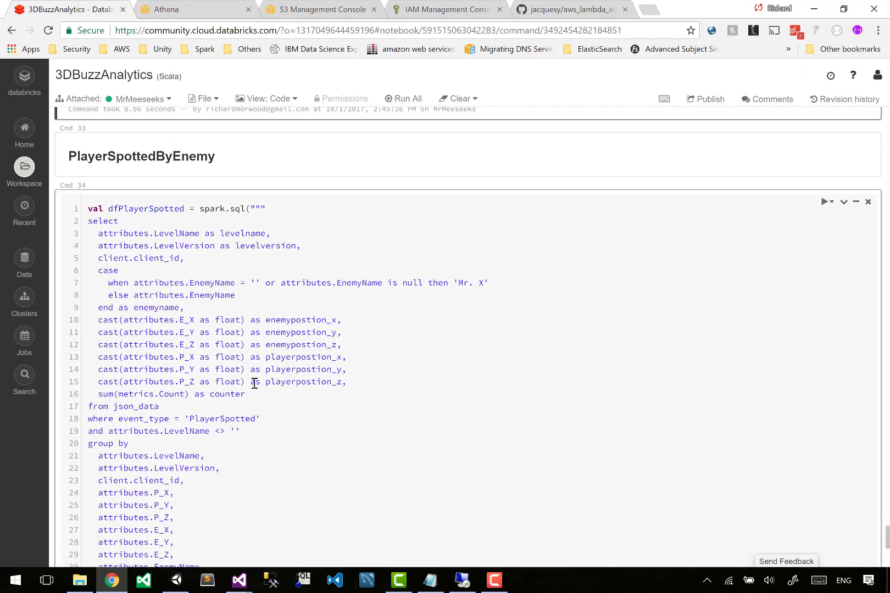
drag(228, 224, 261, 402)
click(261, 402)
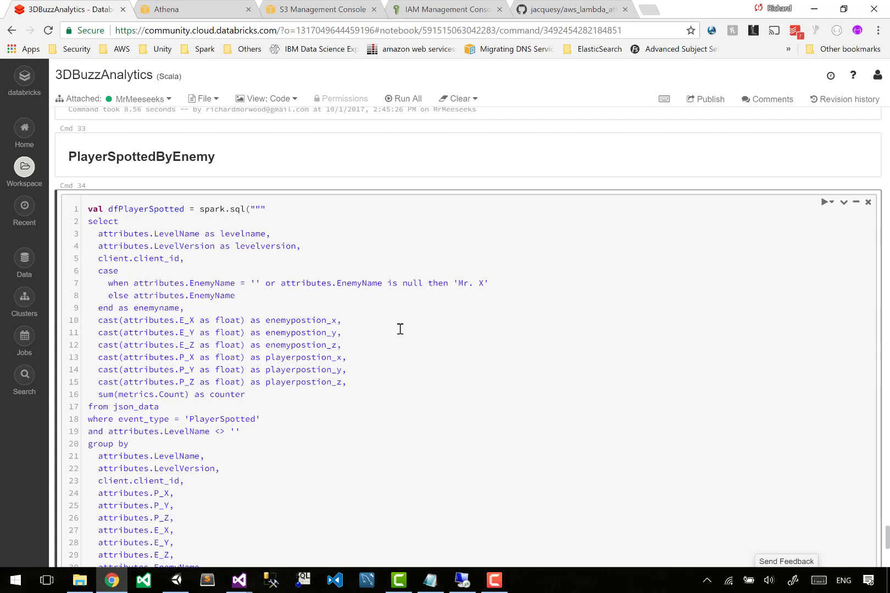
text(i)
text(i)
key(Down)
key(Left)
text(i)
key(Down)
text(i)
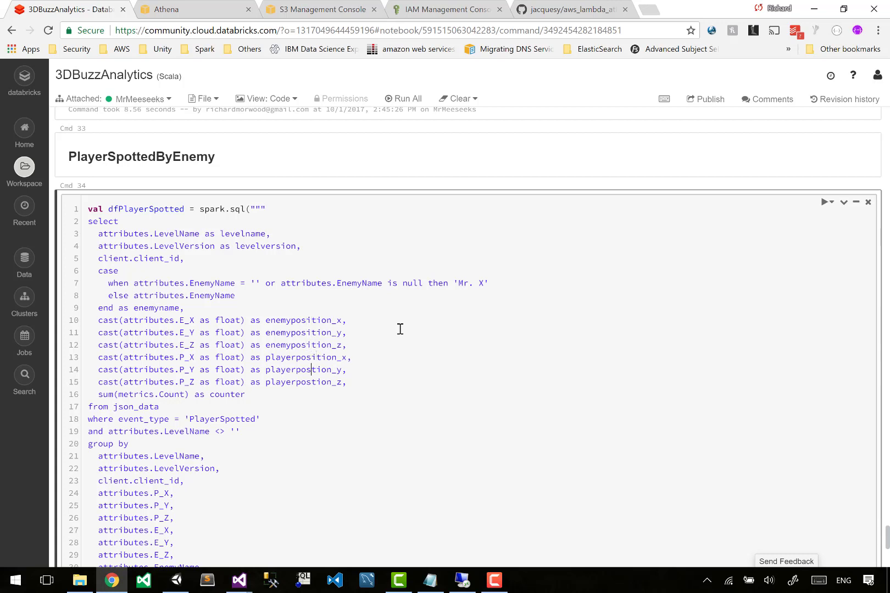
key(Down)
key(Left)
text(i)
key(Down)
key(Left)
text(i)
Run the PlayerSpottedByEnemy cell again.
scroll(400, 330, down, 3)
click(400, 329)
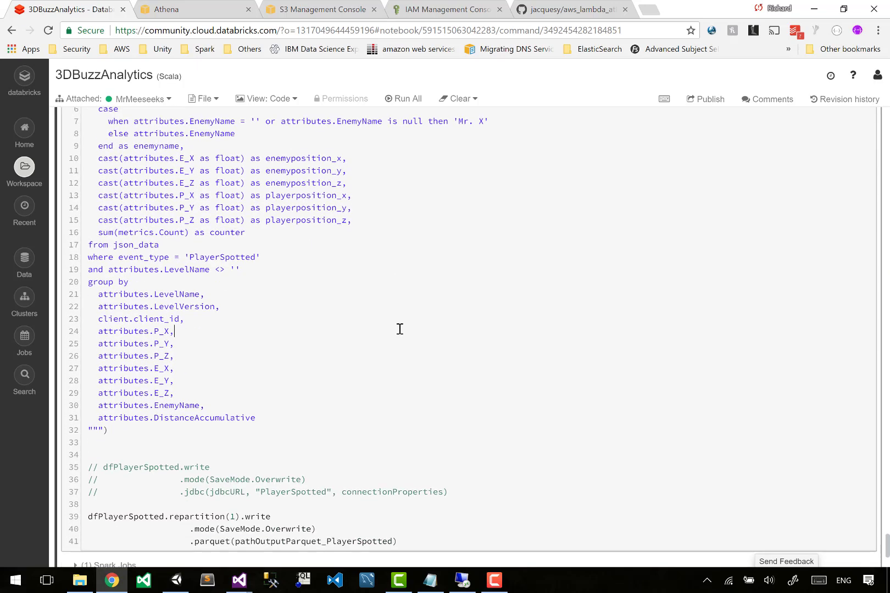
key(shift+Return)
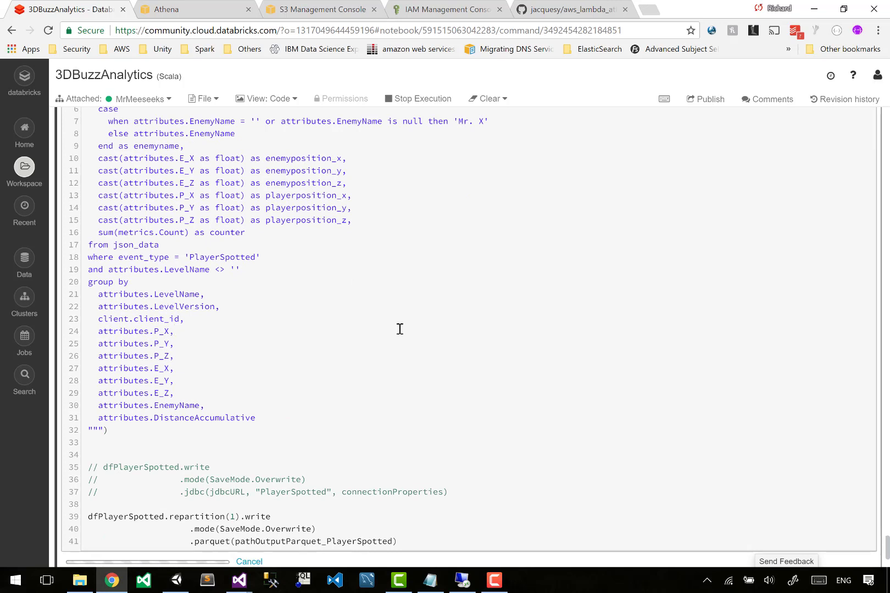
scroll(400, 329, down, 2)
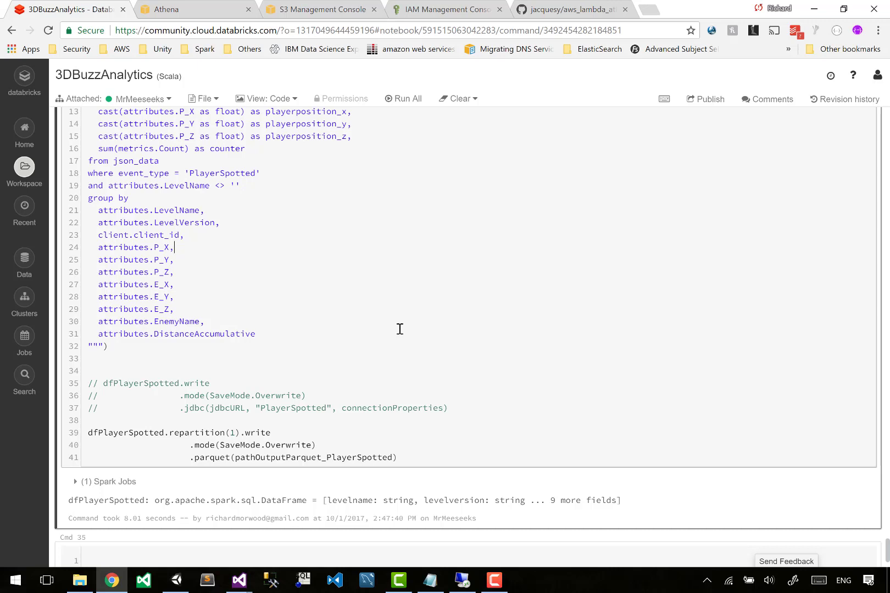
drag(269, 128, 363, 117)
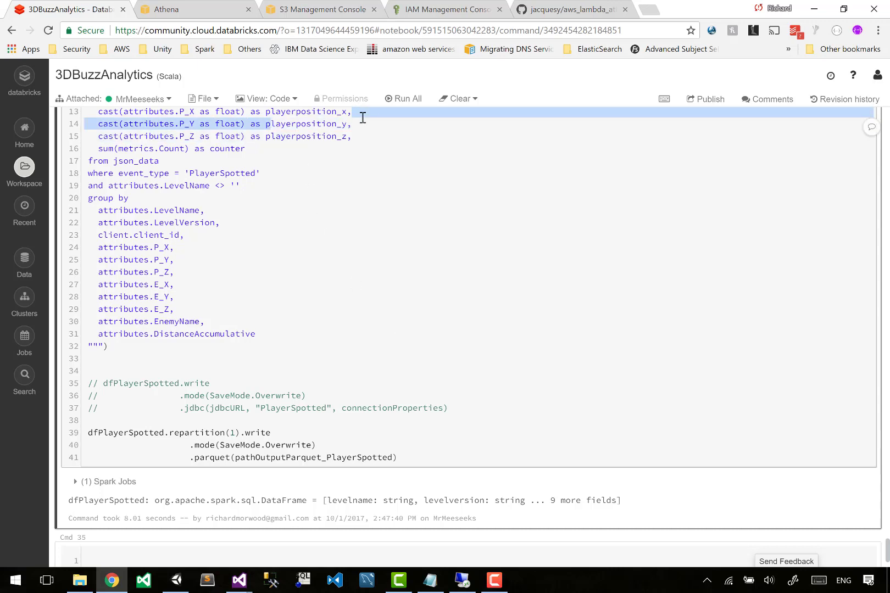
Return to Athena and undo the recent edits to restore the playerpath_bydistance CREATE EXTERNAL TABLE statement.
click(214, 9)
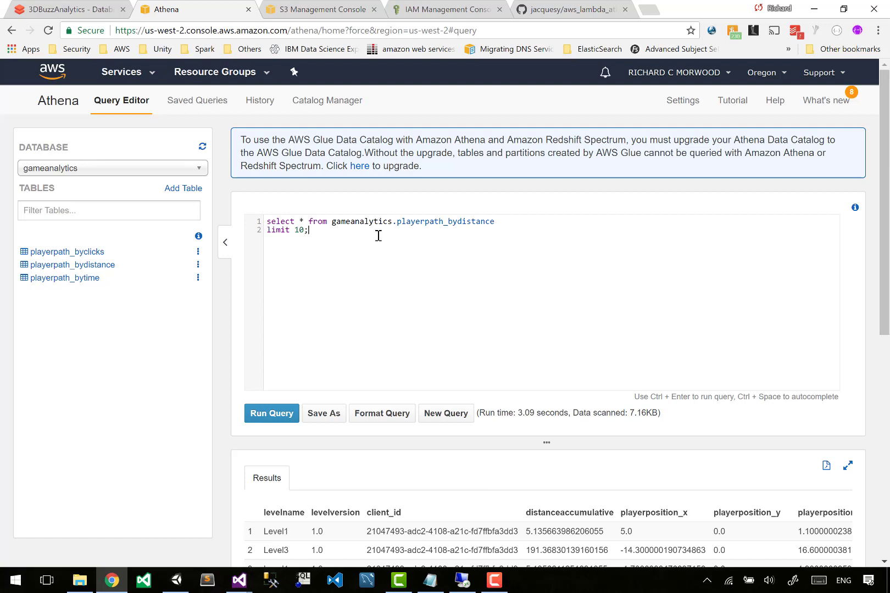
key(Left)
key(Left)
key(Left)
key(Left)
text(m)
key(ctrl+z)
key(ctrl+z)
key(ctrl+z)
key(ctrl+z)
key(ctrl+z)
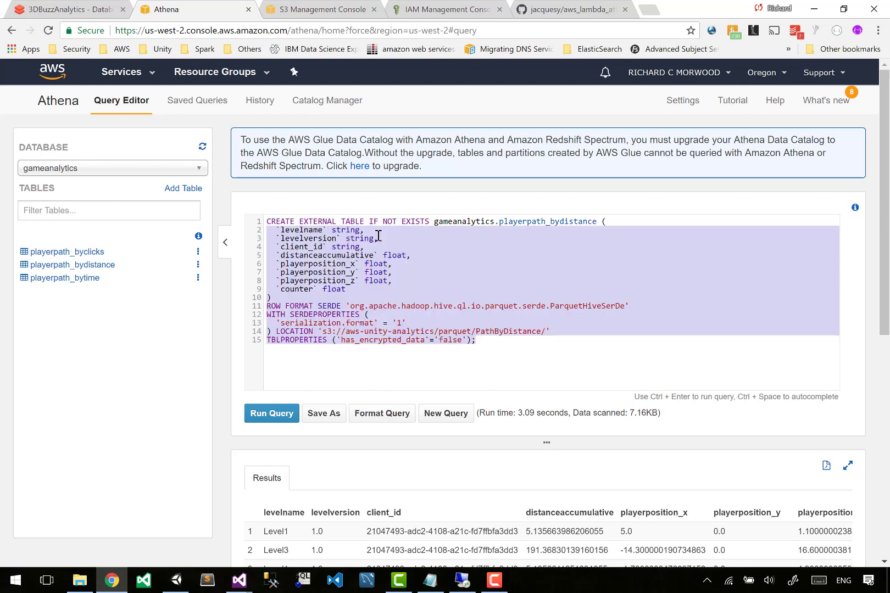
Rename the table in the statement to gameanalytics.playerspotted.
click(360, 279)
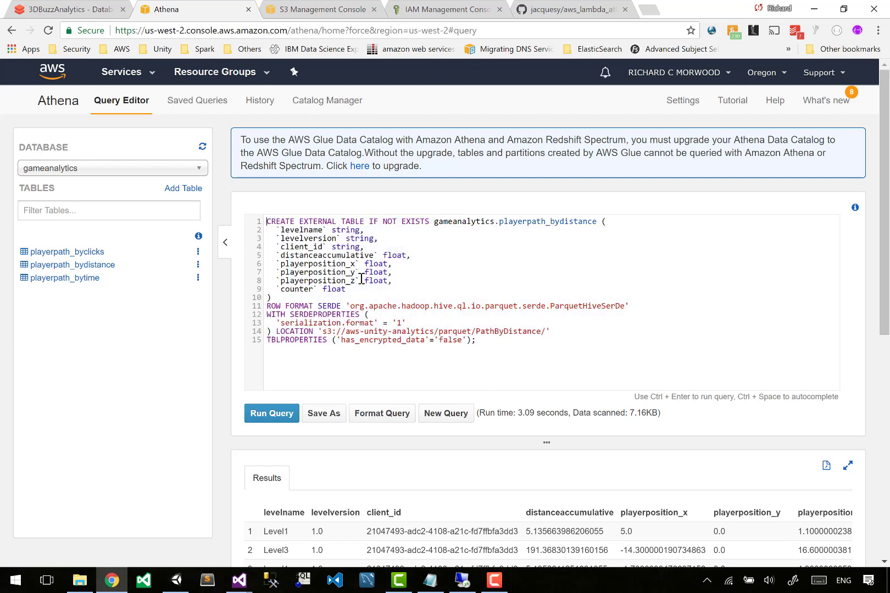
key(shift+Left)
key(shift+Left)
key(shift+Left)
key(shift+Left)
key(shift+Left)
key(shift+Left)
key(shift+Left)
key(shift+Left)
key(shift+Left)
key(shift+Left)
key(shift+Left)
key(shift+Left)
key(shift+Left)
key(shift+Left)
key(shift+Left)
key(BackSpace)
text(spotted)
Delete the distanceaccumulative column line from the table definition.
key(Down)
key(Home)
key(shift+End)
key(shift+Down)
key(shift+End)
key(shift+Down)
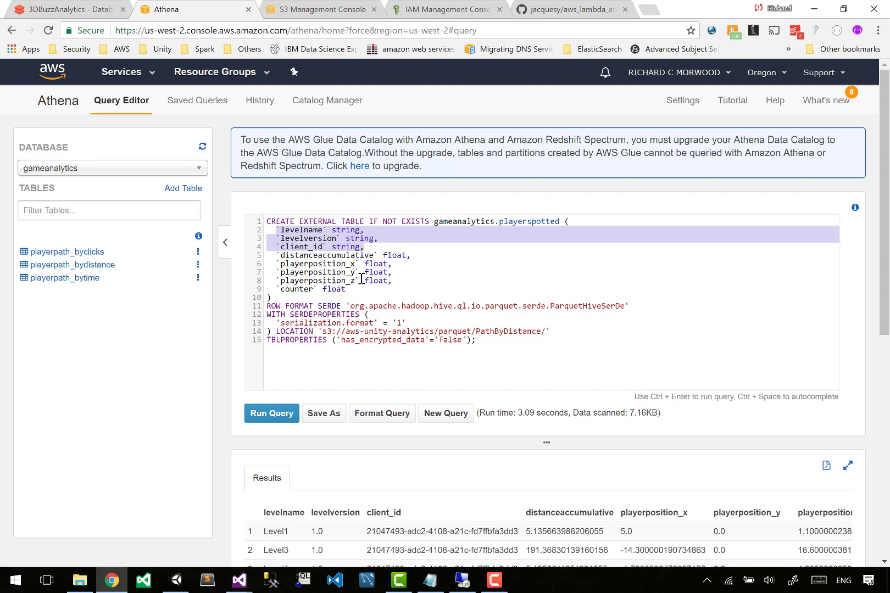
key(Down)
key(End)
key(shift+Home)
Duplicate the three playerposition column lines above the originals.
key(shift+Home)
key(BackSpace)
key(BackSpace)
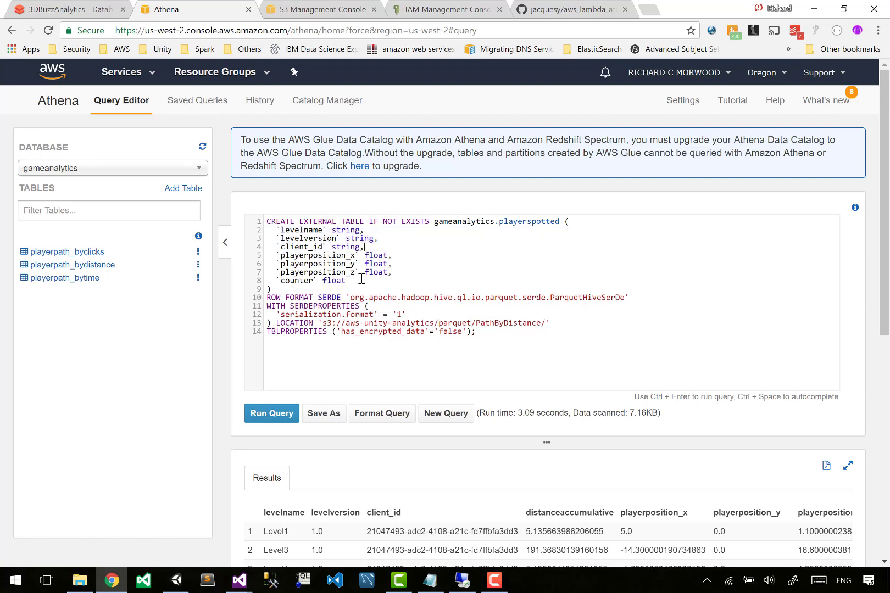
key(Down)
key(Down)
key(Down)
key(End)
key(shift+Up)
key(shift+Up)
key(shift+Home)
key(ctrl+c)
key(Up)
key(End)
key(Return)
key(ctrl+v)
key(Up)
key(Up)
key(Home)
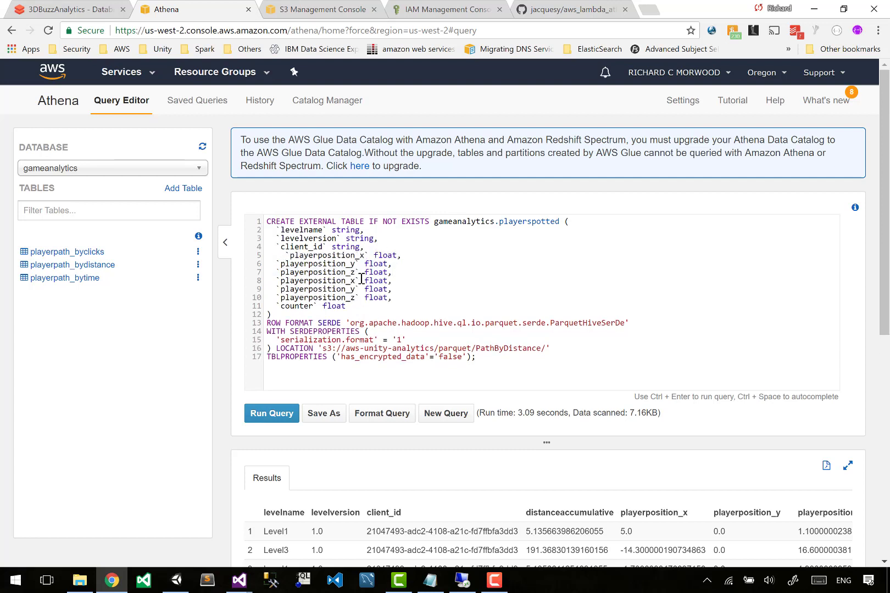
Rename the duplicated columns to enemyposition_x, enemyposition_y and enemyposition_z.
key(BackSpace)
key(BackSpace)
key(Right)
key(shift+Right)
key(shift+Right)
key(shift+Right)
key(shift+Right)
key(shift+Right)
key(shift+Right)
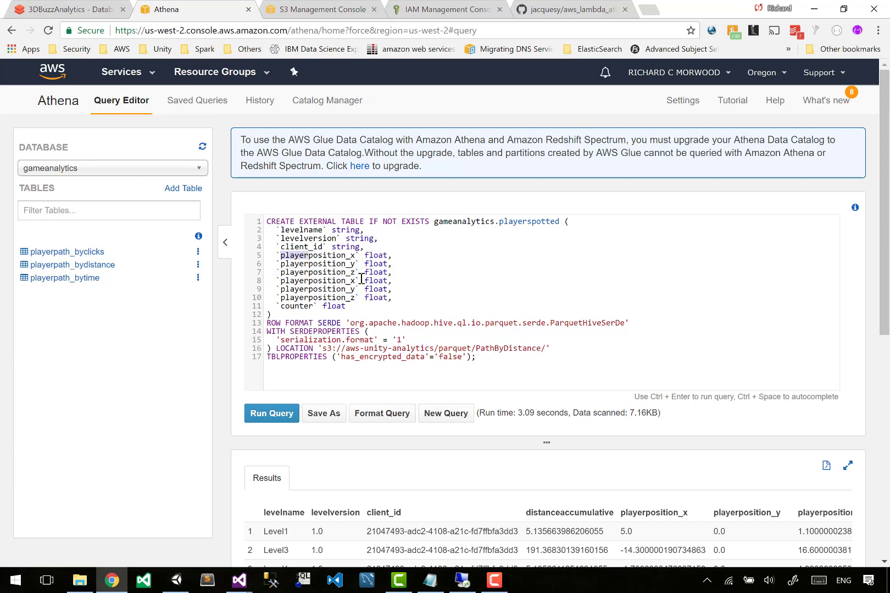
text(enemy)
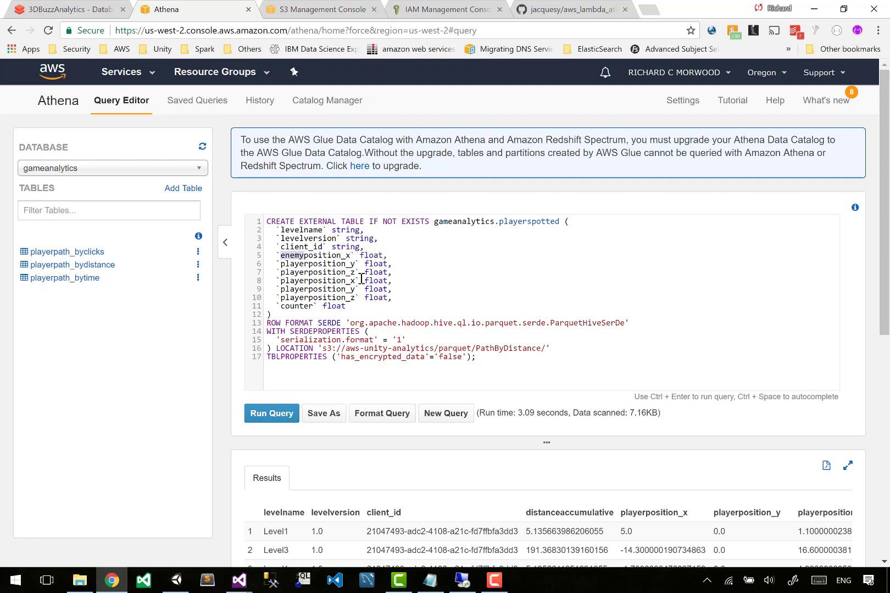
key(Down)
key(Left)
key(Left)
key(Left)
key(Left)
key(Left)
key(shift+Right)
key(shift+Right)
key(shift+Right)
key(shift+Right)
key(shift+Right)
key(shift+Right)
text(enemy)
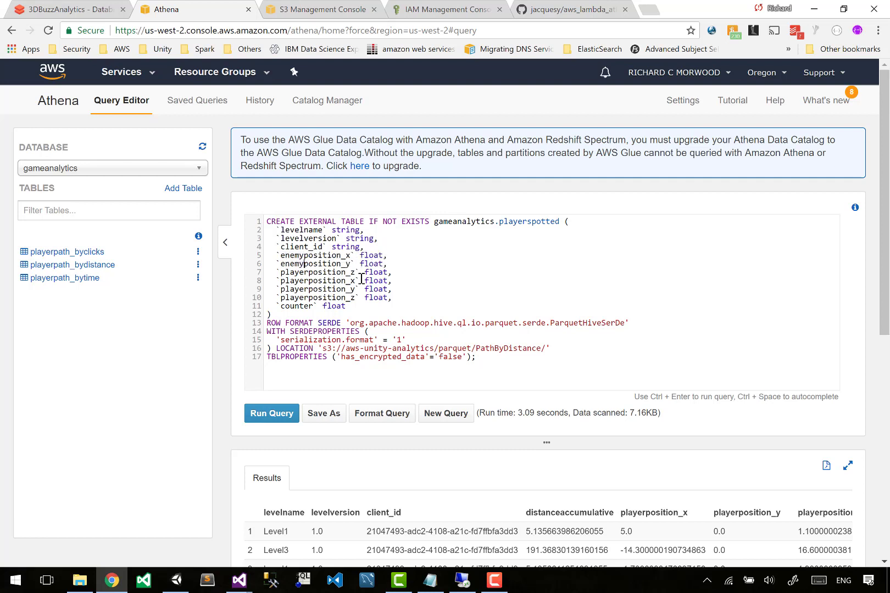
key(Down)
key(Left)
key(Left)
key(Left)
key(Left)
key(Left)
key(shift+Right)
key(shift+Right)
key(shift+Right)
key(shift+Right)
key(shift+Right)
key(shift+Right)
text(enemy)
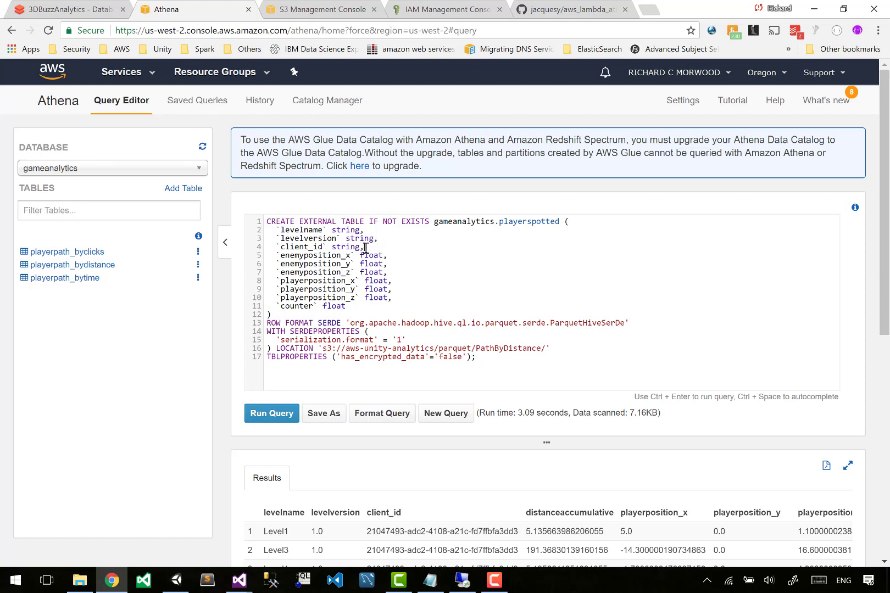
Add an enemyname string column after client_id, taking the alias from the notebook query, and run the CREATE TABLE statement.
key(ctrl+shift+Tab)
scroll(231, 175, up, 5)
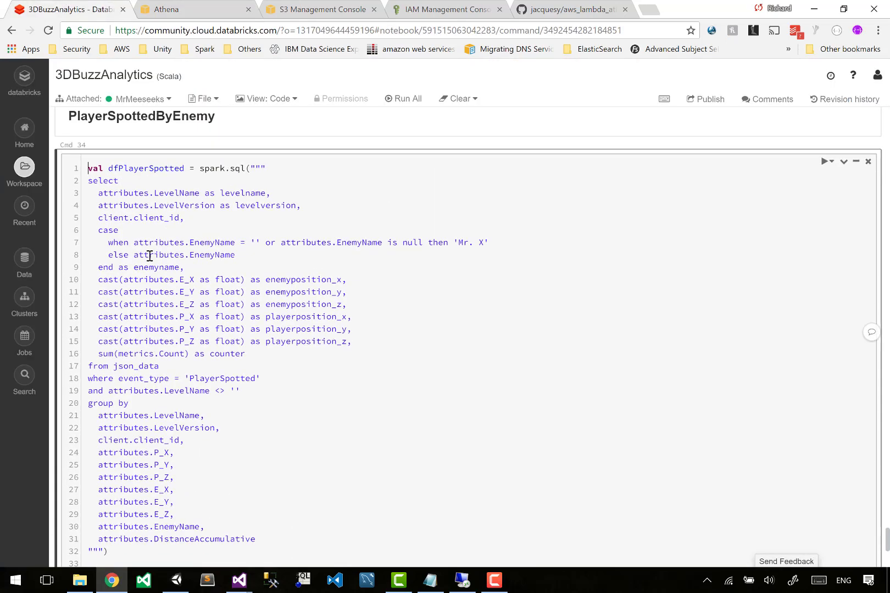
double_click(151, 267)
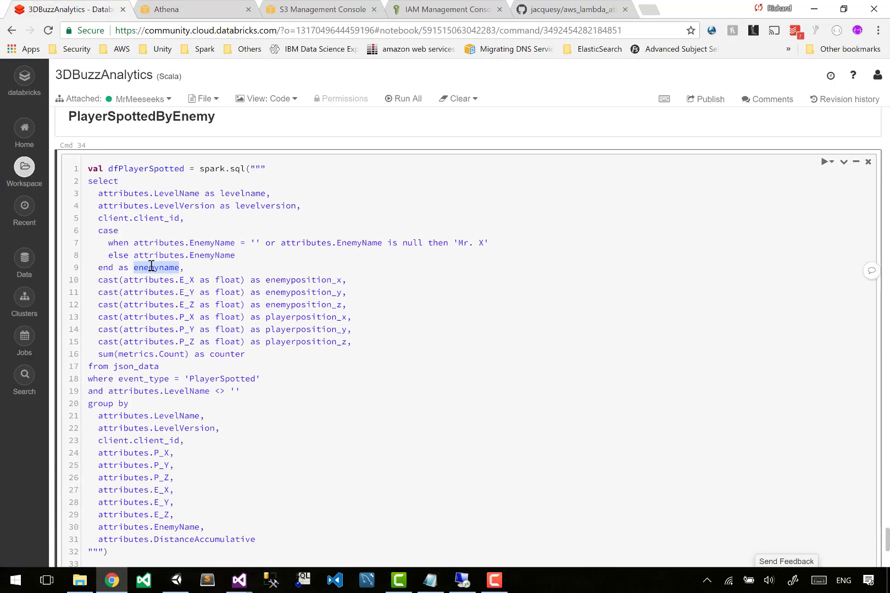
key(ctrl+c)
key(ctrl+Tab)
key(Return)
key(ctrl+v)
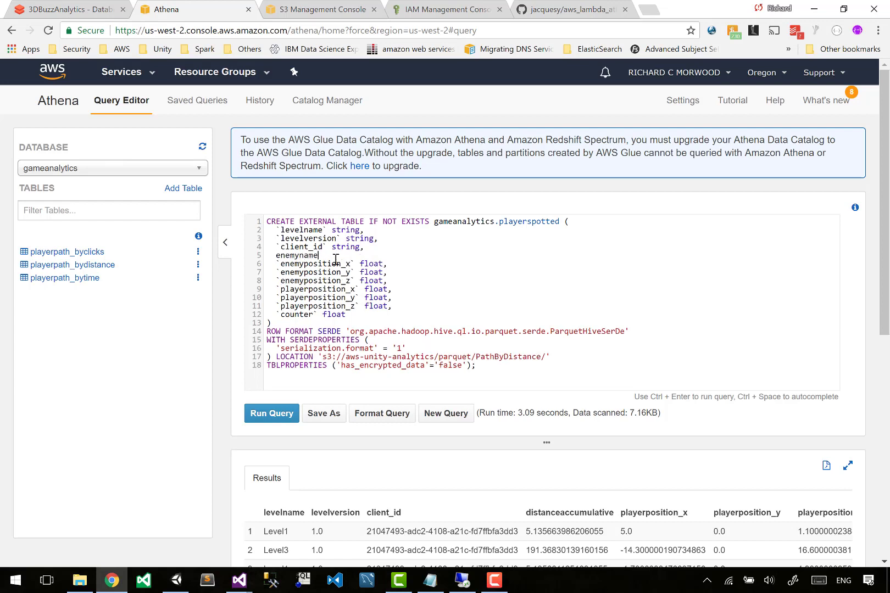
key(Up)
key(End)
key(shift+Home)
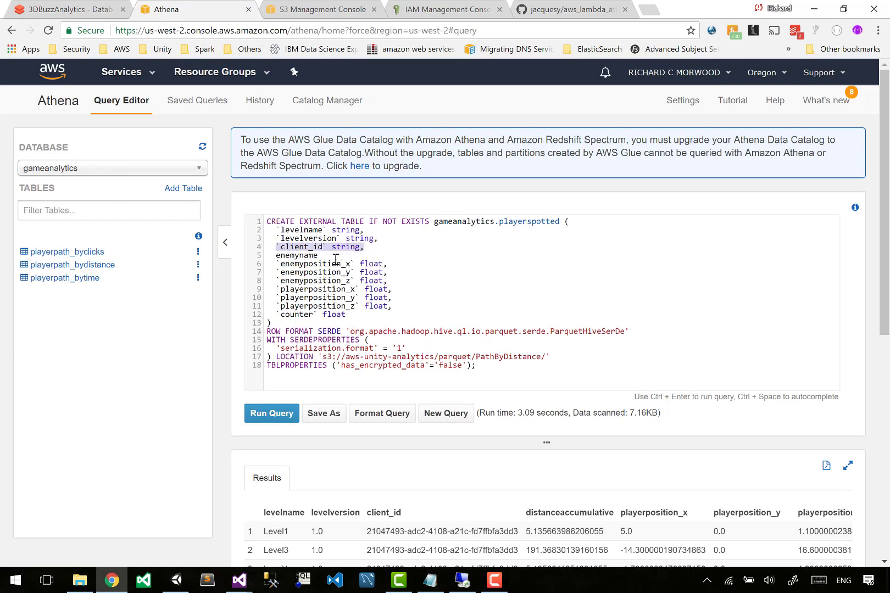
key(ctrl+c)
key(End)
key(Return)
key(ctrl+v)
key(Down)
key(shift+Home)
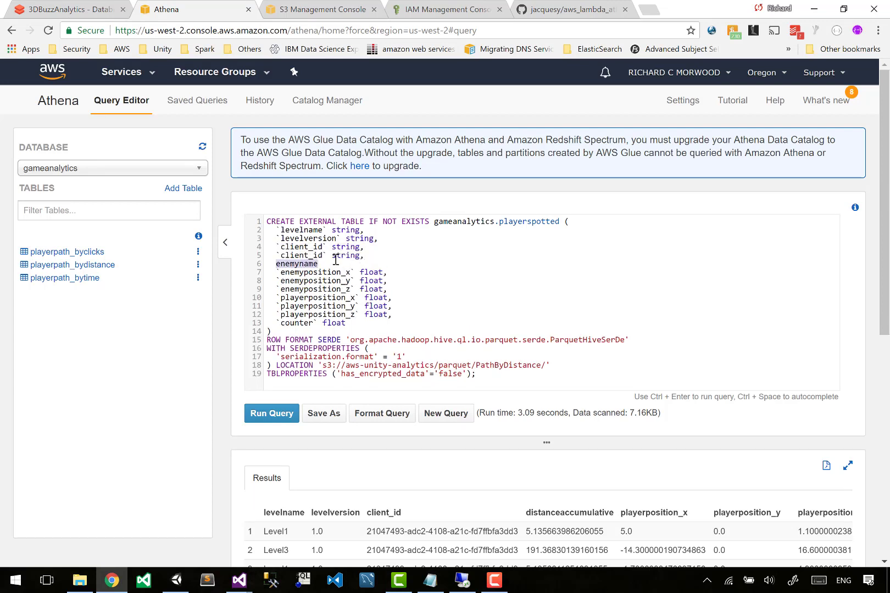
key(BackSpace)
key(BackSpace)
key(Left)
key(Left)
key(Left)
key(Left)
key(Left)
key(Left)
key(Left)
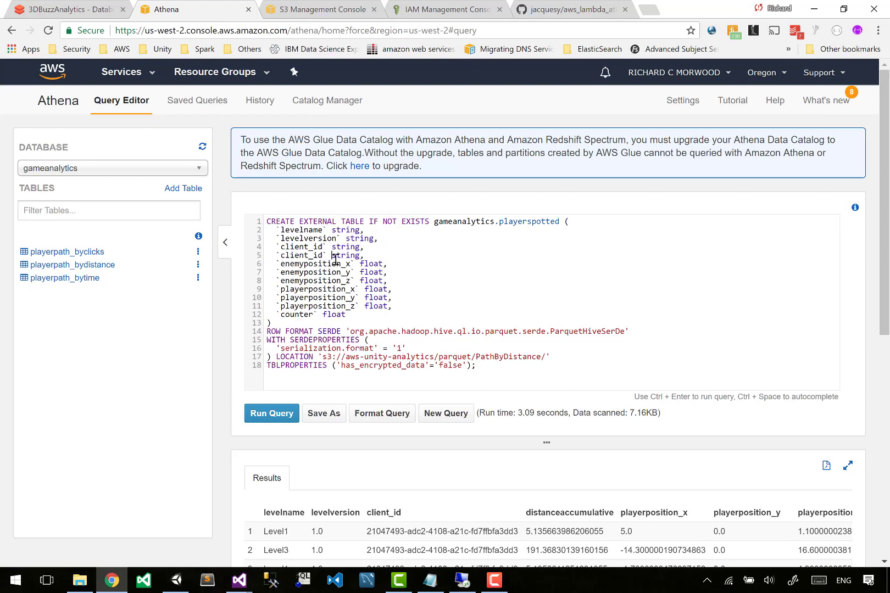
key(ctrl+shift+Left)
key(ctrl+v)
key(End)
key(ctrl+Return)
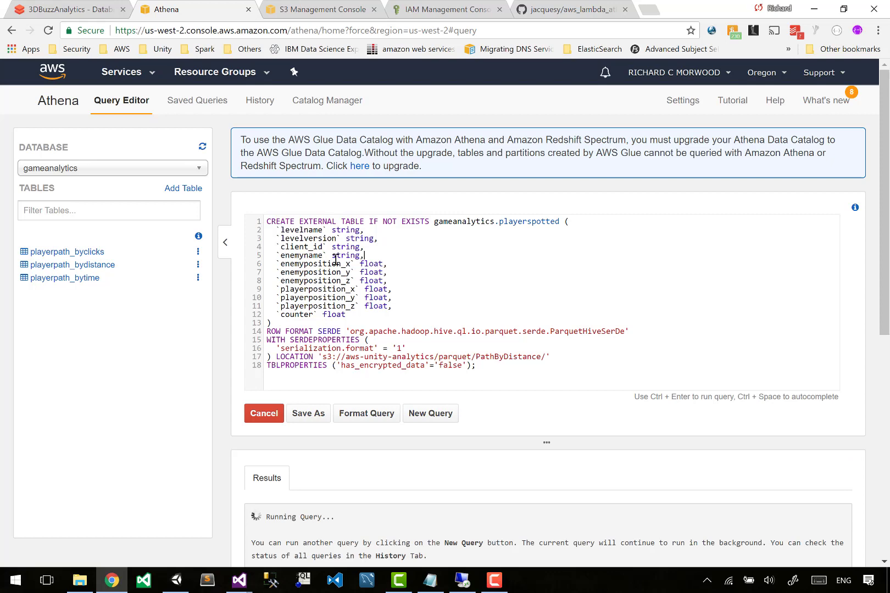
Compare the table's S3 location with the parquet folders listed in the S3 console.
scroll(511, 291, down, 2)
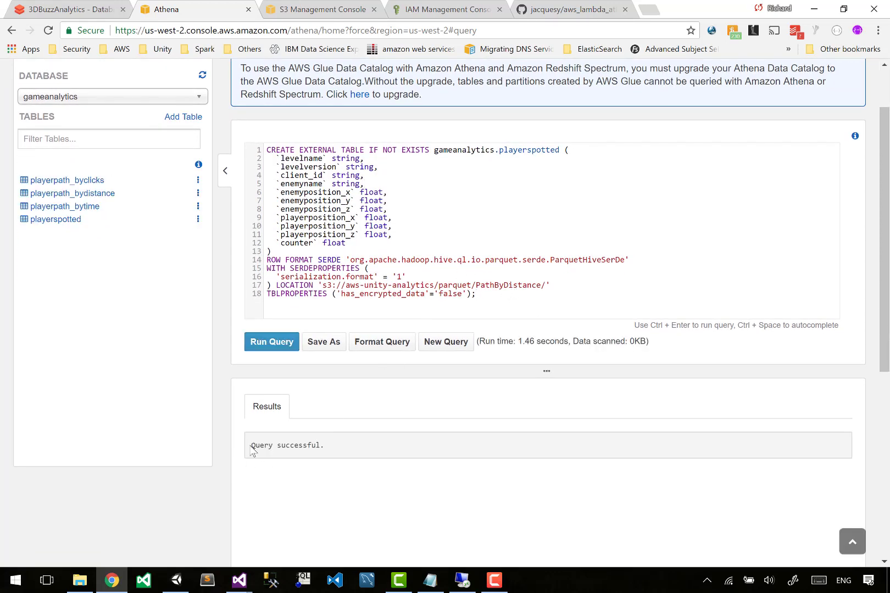
drag(250, 445, 328, 446)
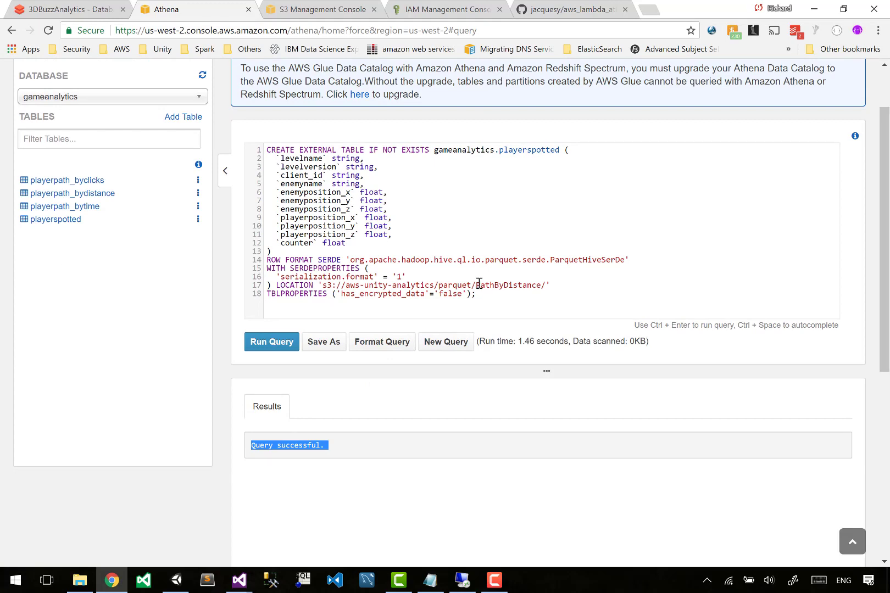
drag(479, 285, 535, 284)
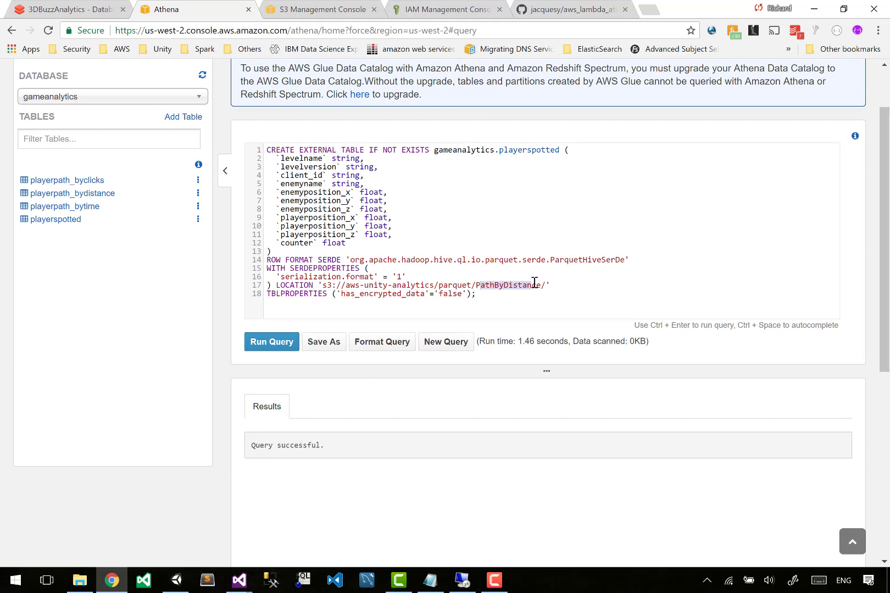
key(ctrl+Tab)
click(241, 109)
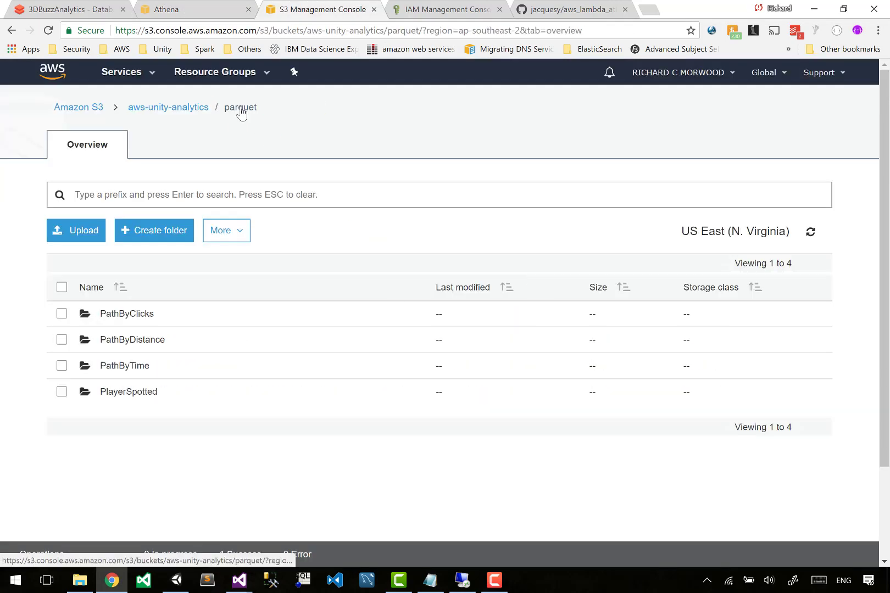
key(ctrl+shift+Tab)
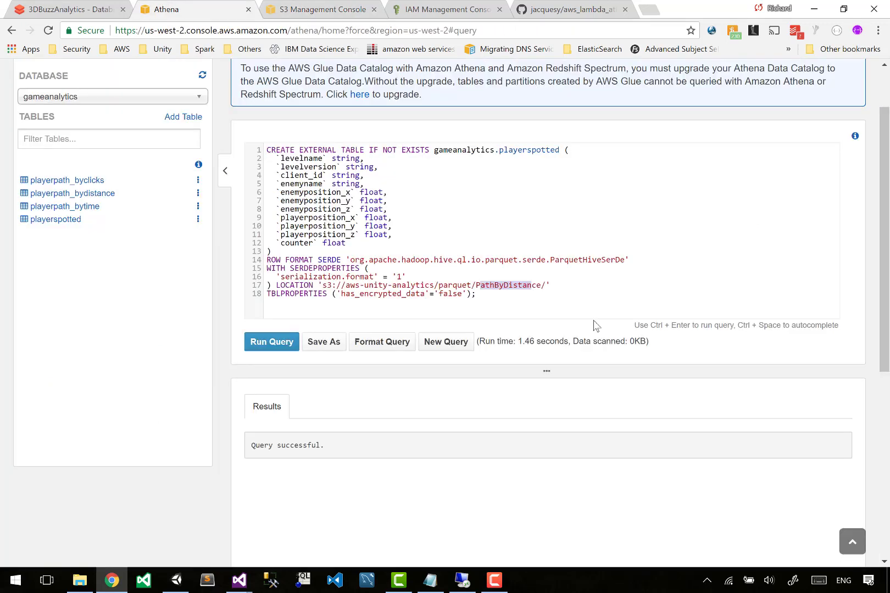
click(612, 288)
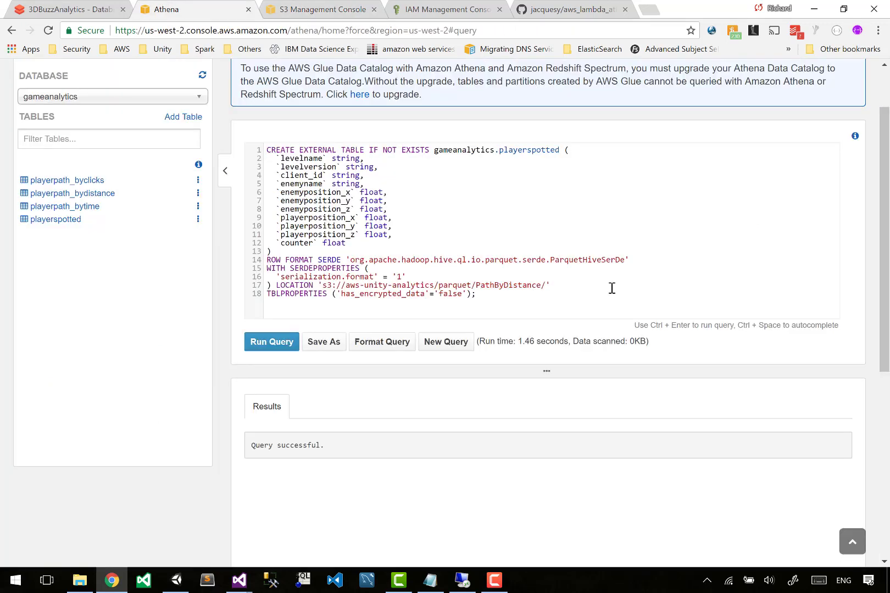
Replace the statement with select * from gameanalytics.playerspotted and run it.
key(ctrl+Home)
key(Down)
key(Up)
key(End)
key(Left)
key(Left)
key(ctrl+a)
key(ctrl+c)
key(Right)
key(ctrl+shift+End)
key(Delete)
key(shift+Home)
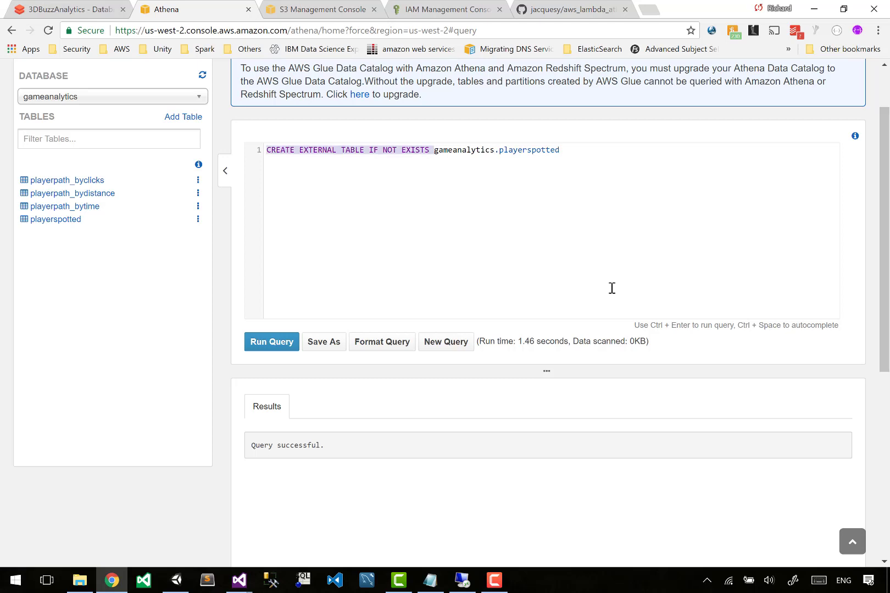
text(select * from)
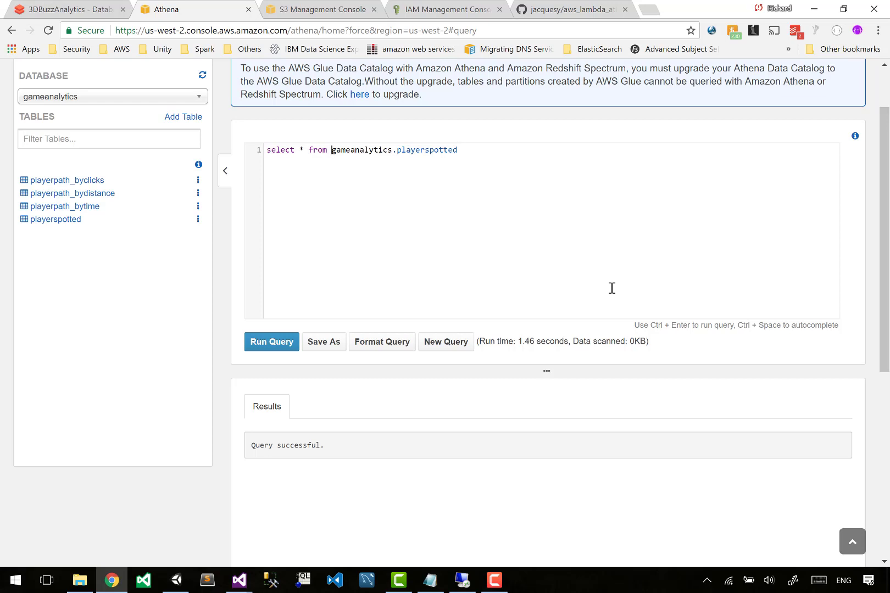
key(ctrl+Return)
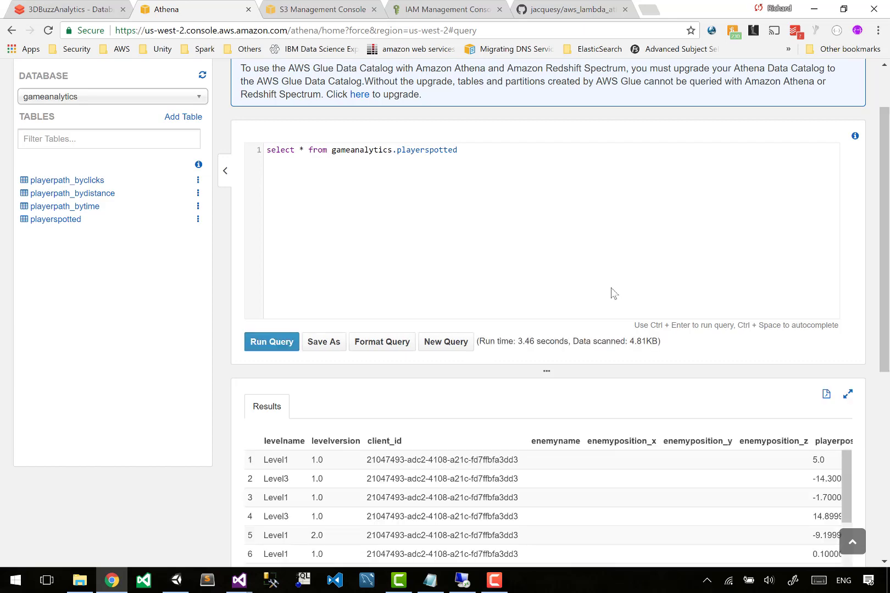
Restore the playerspotted CREATE EXTERNAL TABLE statement in the editor.
scroll(331, 312, down, 3)
scroll(371, 132, up, 4)
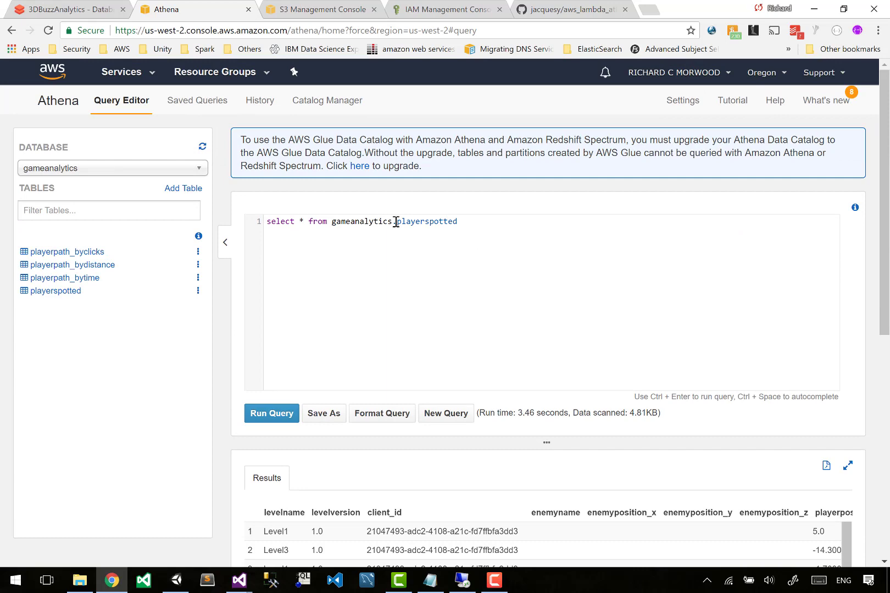
drag(397, 222, 469, 217)
click(468, 217)
key(ctrl+a)
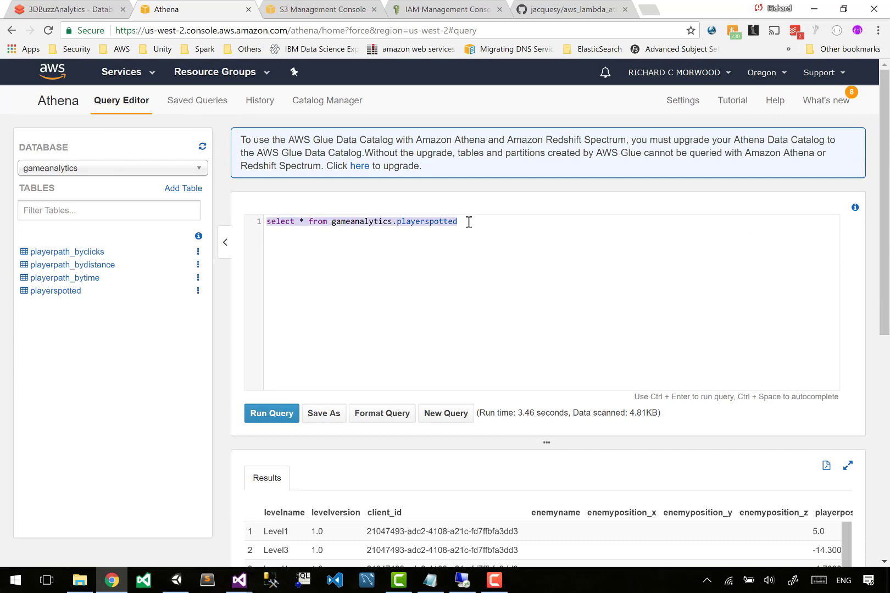
key(ctrl+v)
Examine all columns of the playerspotted query results.
drag(467, 357, 501, 363)
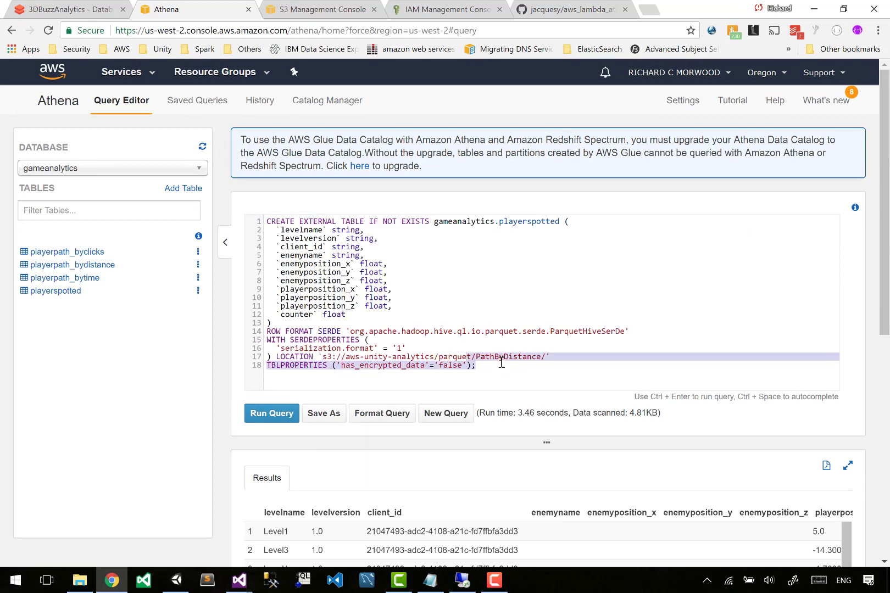
scroll(502, 363, down, 1)
scroll(502, 363, down, 1)
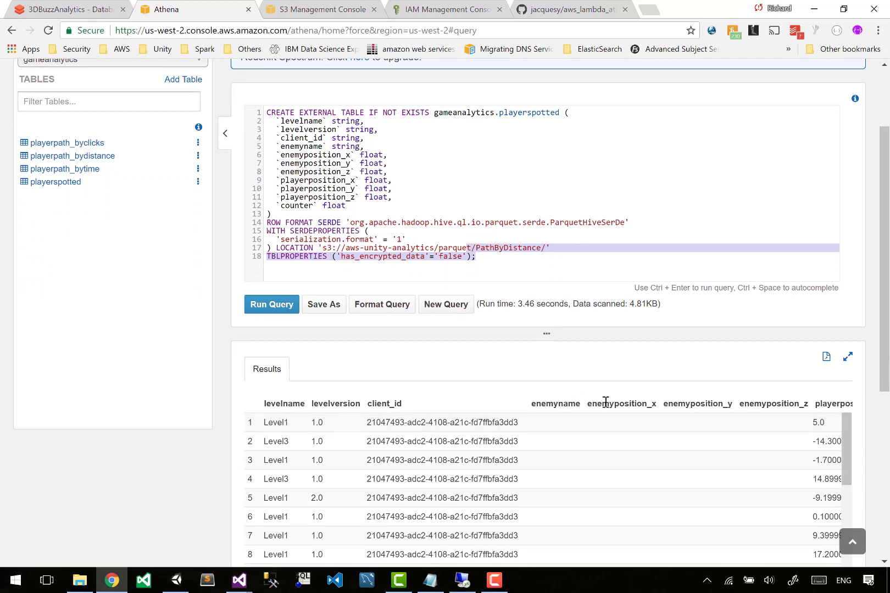
scroll(596, 450, right, 5)
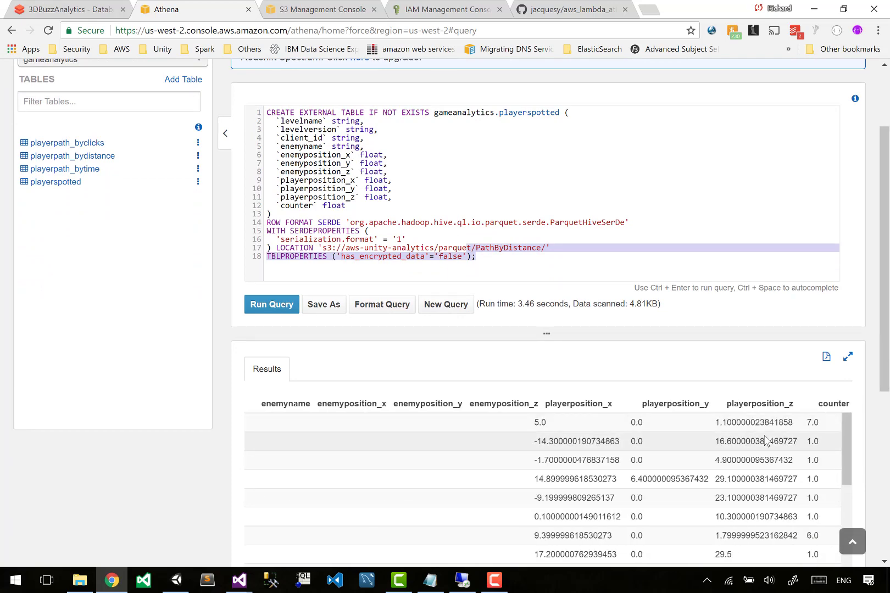
scroll(766, 442, left, 5)
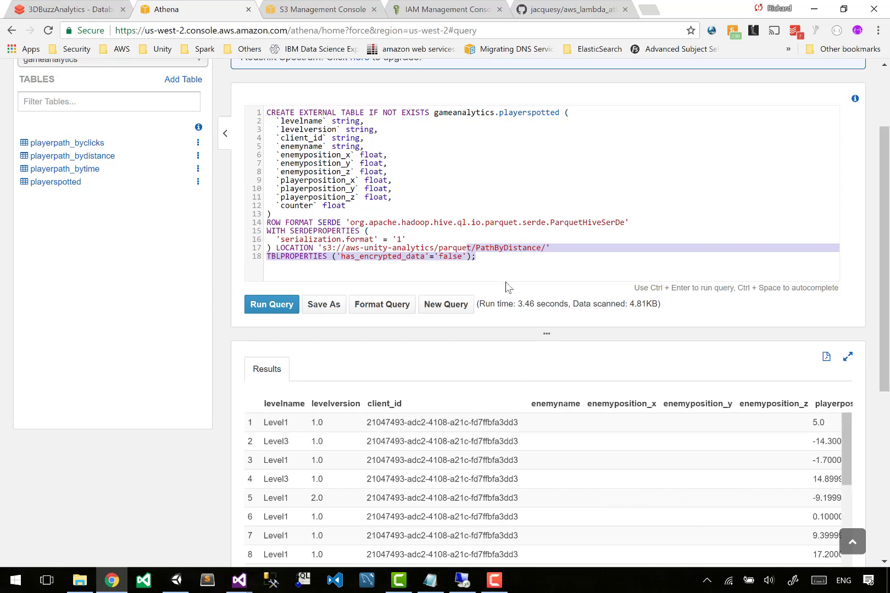
click(520, 261)
scroll(520, 268, up, 1)
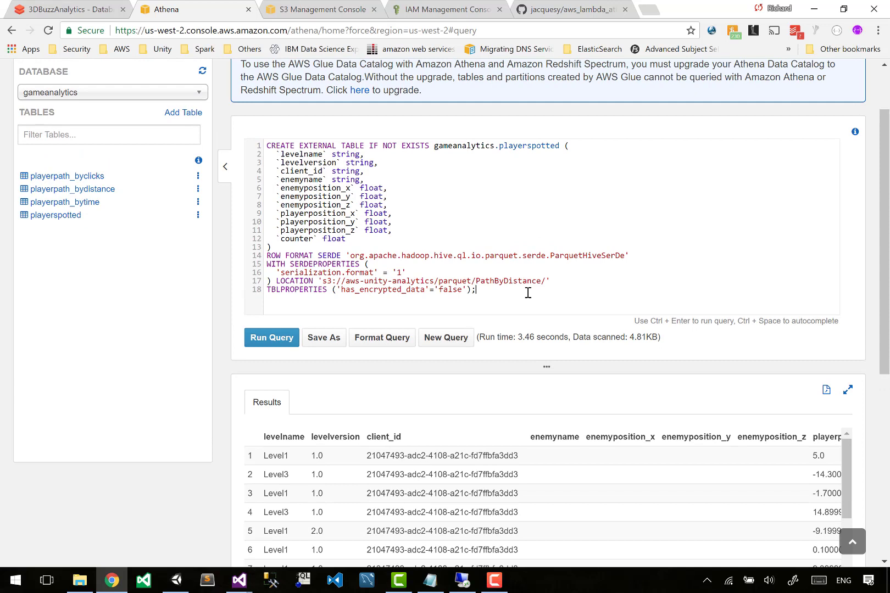
Change the table's S3 location folder to PlayerSpotted and copy the whole statement.
key(Up)
key(ctrl+shift+Right)
text(PlayerSpotted)
click(652, 224)
key(ctrl+a)
key(ctrl+x)
key(ctrl+v)
Turn the statement into drop table gameanalytics.playerspotted and run it.
key(ctrl+Home)
key(shift+End)
key(ctrl+shift+Left)
key(ctrl+shift+Left)
key(ctrl+shift+Left)
key(ctrl+shift+Left)
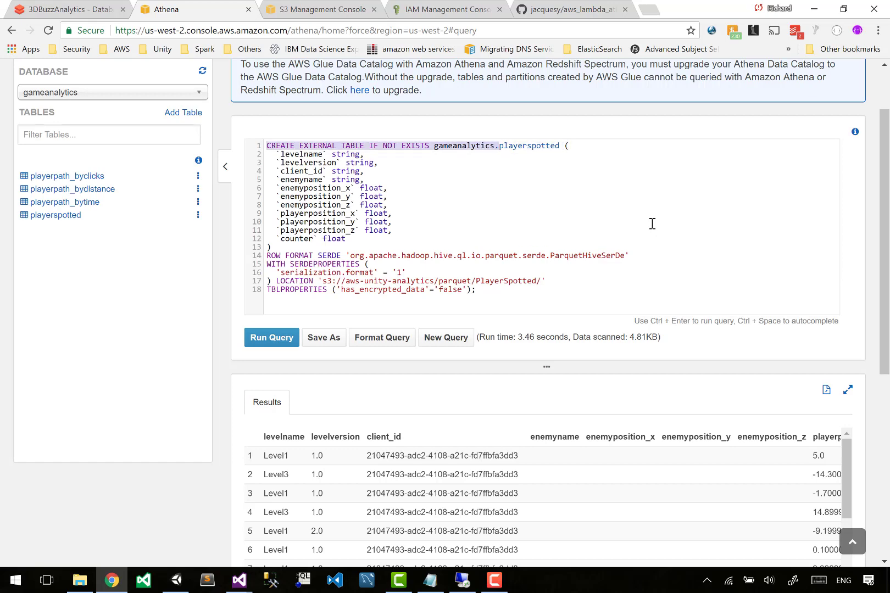
text(drop table)
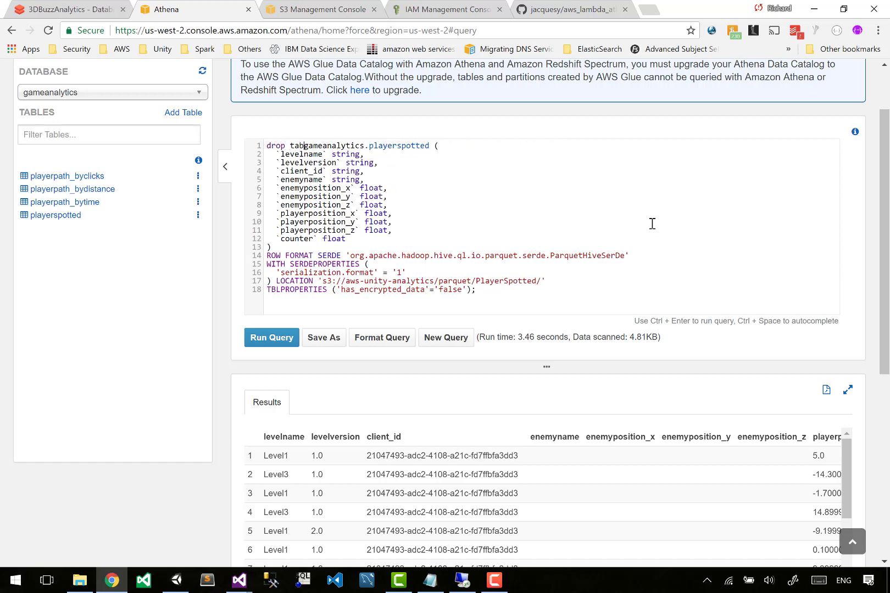
key(End)
key(ctrl+shift+End)
key(BackSpace)
key(BackSpace)
key(ctrl+Return)
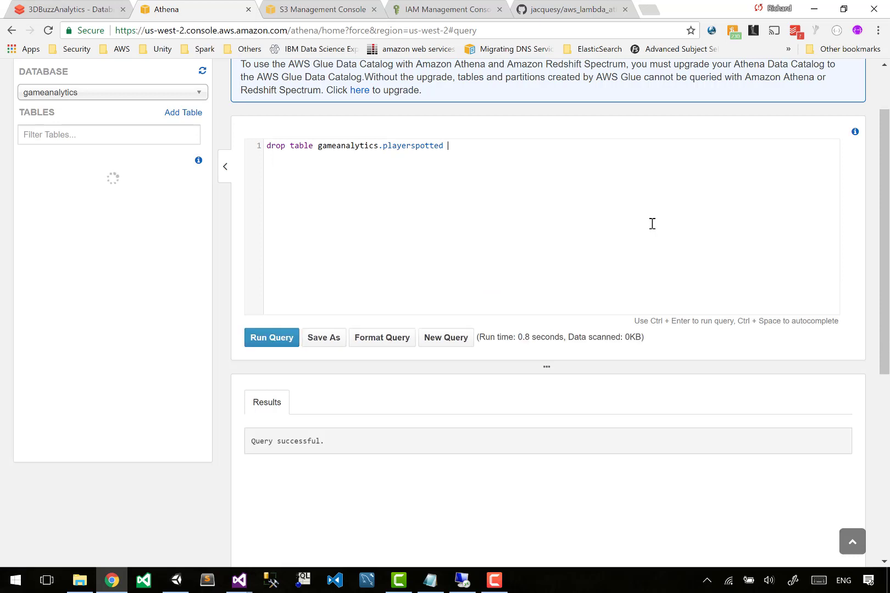
Paste the updated CREATE EXTERNAL TABLE statement for playerspotted over the editor contents and run it.
key(ctrl+a)
key(ctrl+v)
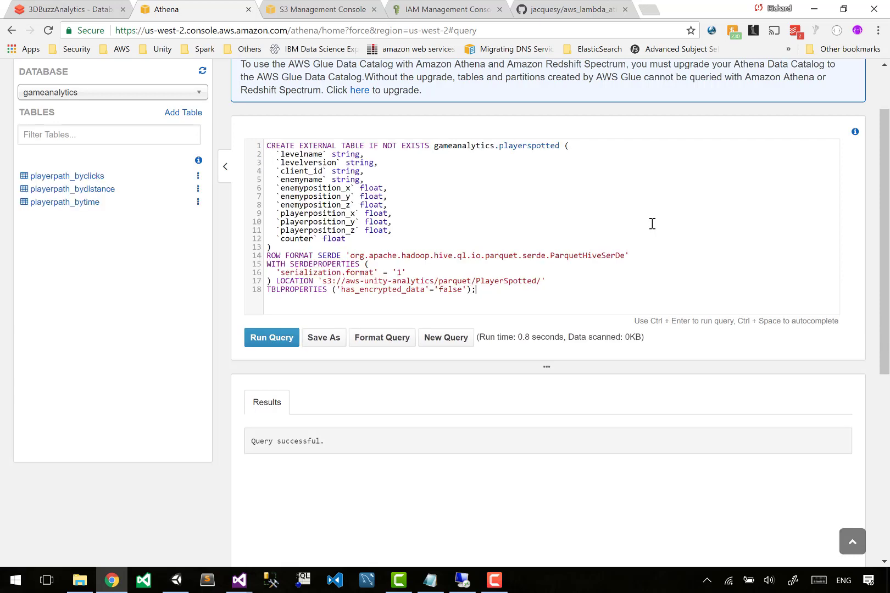
key(ctrl+Return)
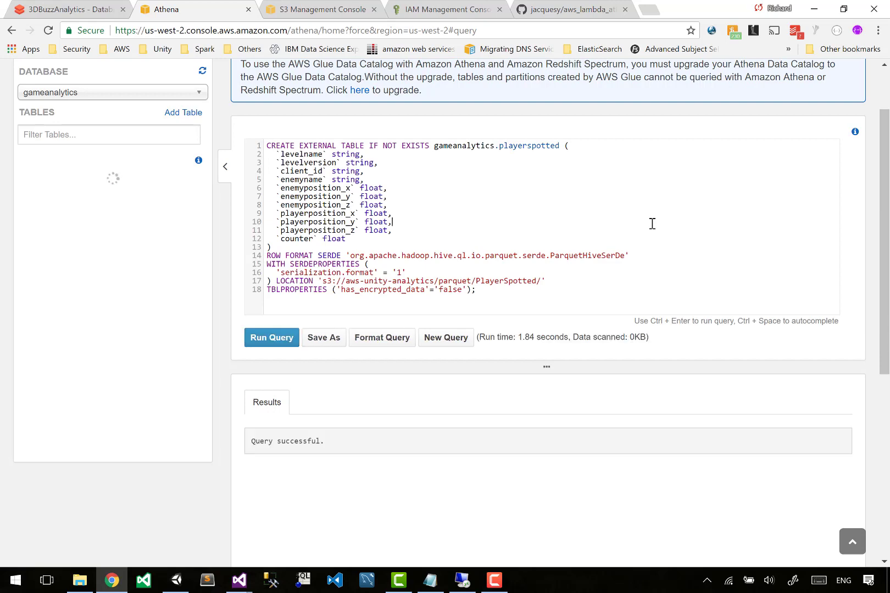
Replace the statement with select * from gameanalytics.playerspotted and run it.
key(ctrl+a)
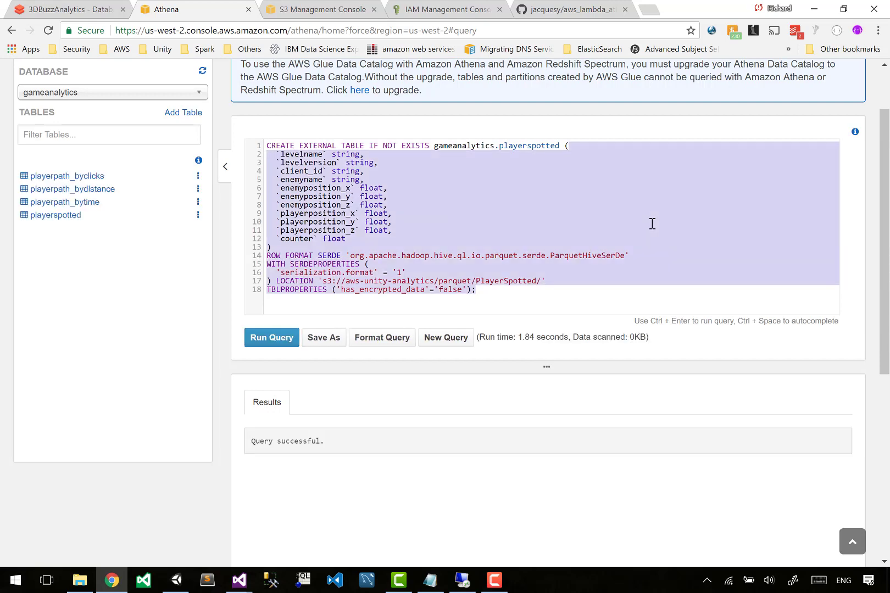
key(Delete)
key(ctrl+Left)
key(ctrl+Left)
key(ctrl+Left)
key(shift+Home)
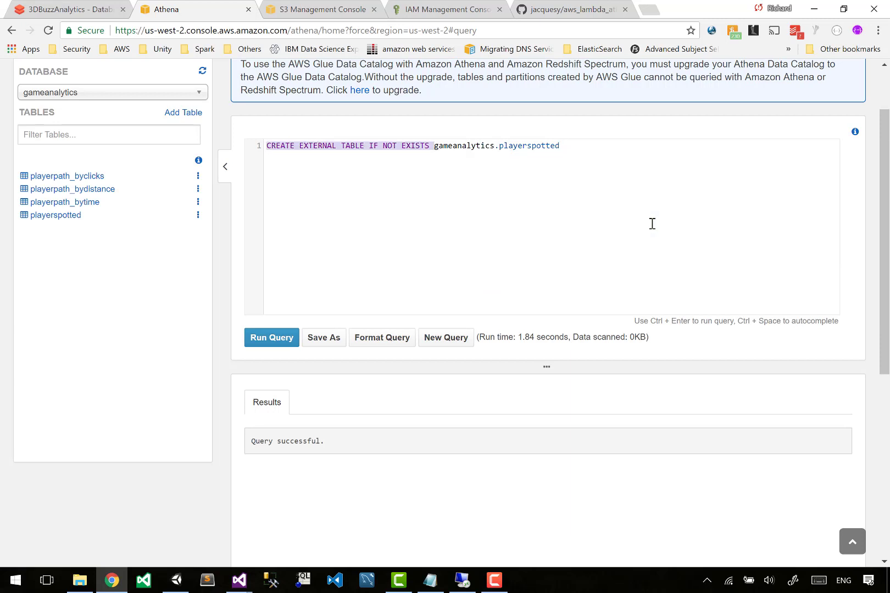
text(select * from)
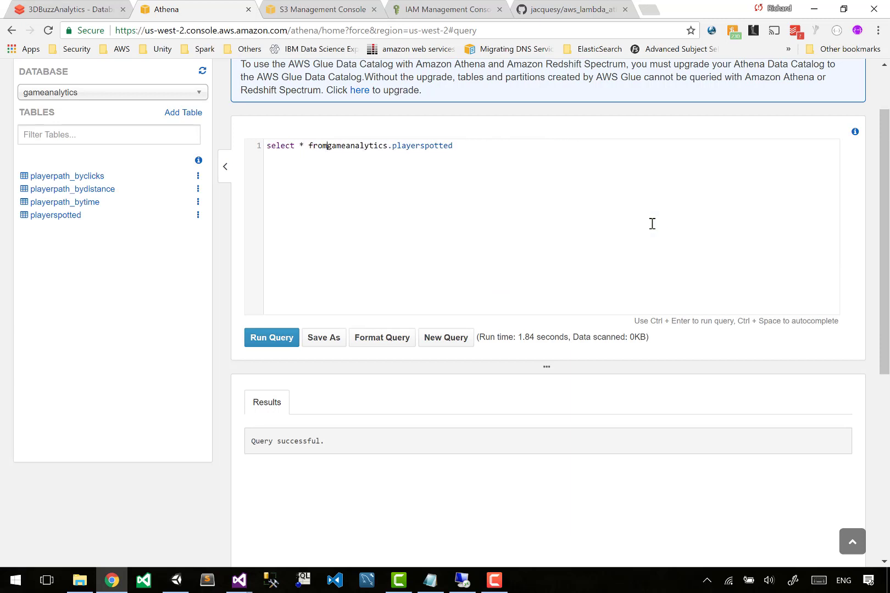
key(ctrl+Return)
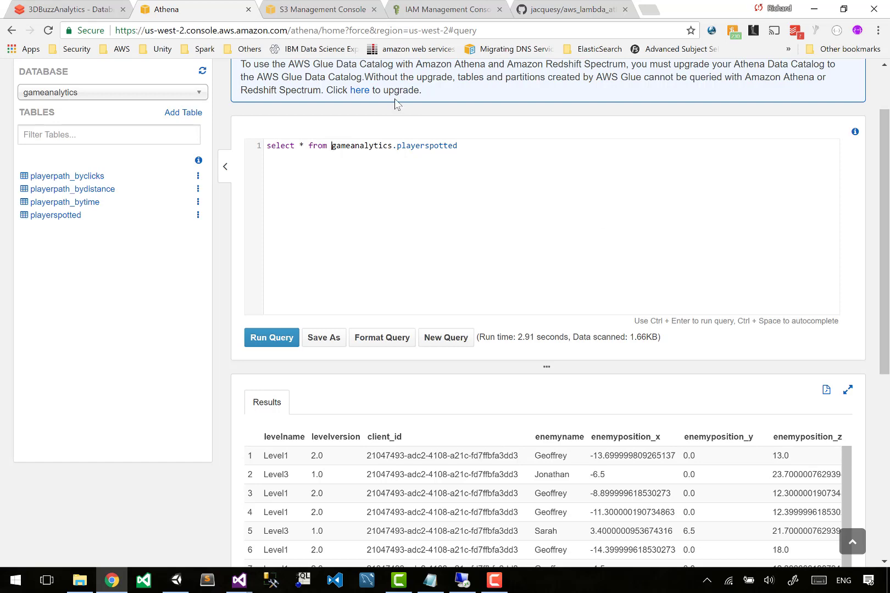
Compare the PlayerSpotted Databricks query's selected and grouped fields with the Athena query results.
click(63, 9)
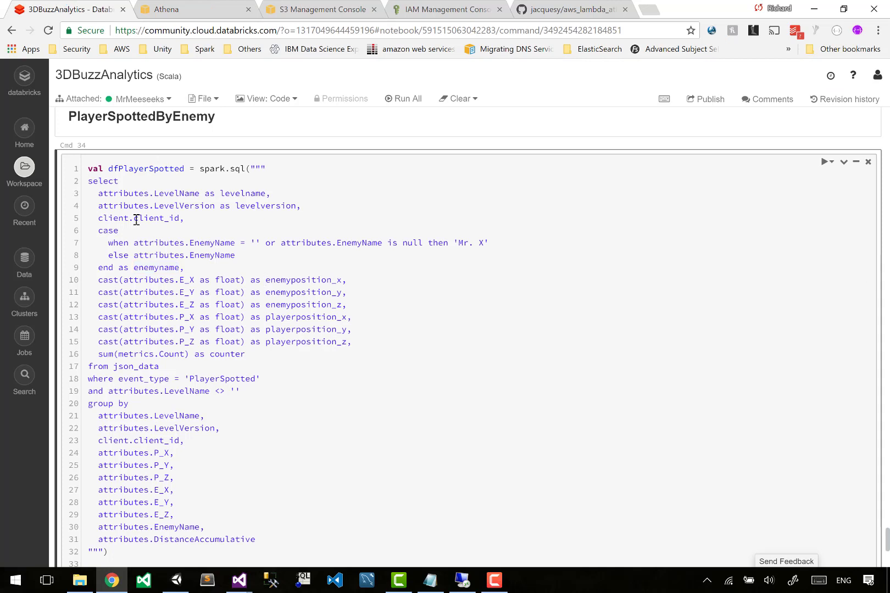
drag(98, 194, 224, 539)
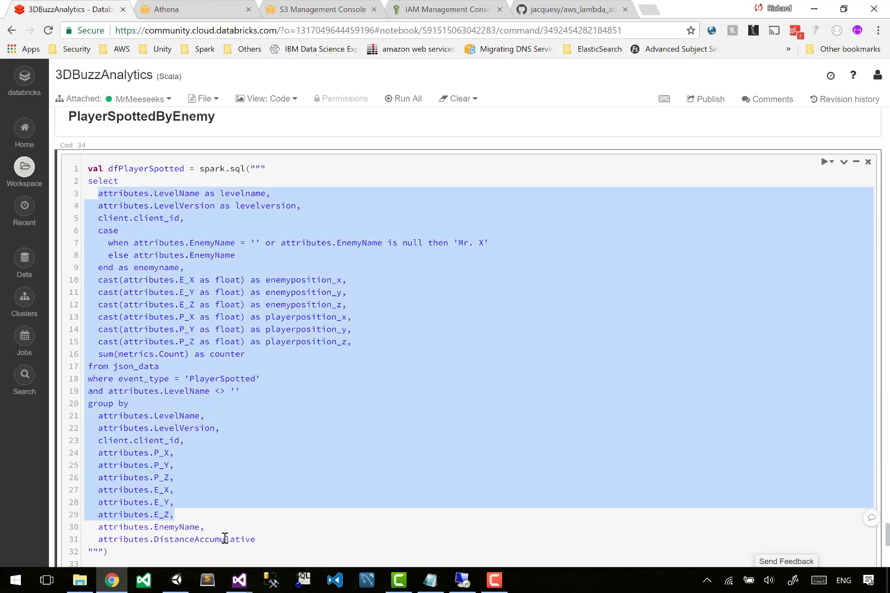
click(223, 539)
drag(99, 408, 274, 532)
drag(109, 354, 246, 352)
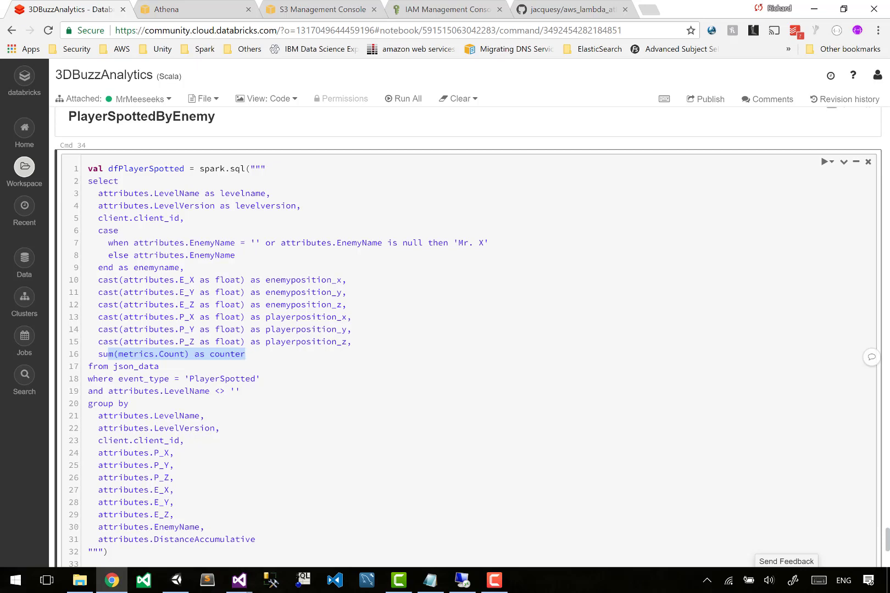
click(199, 5)
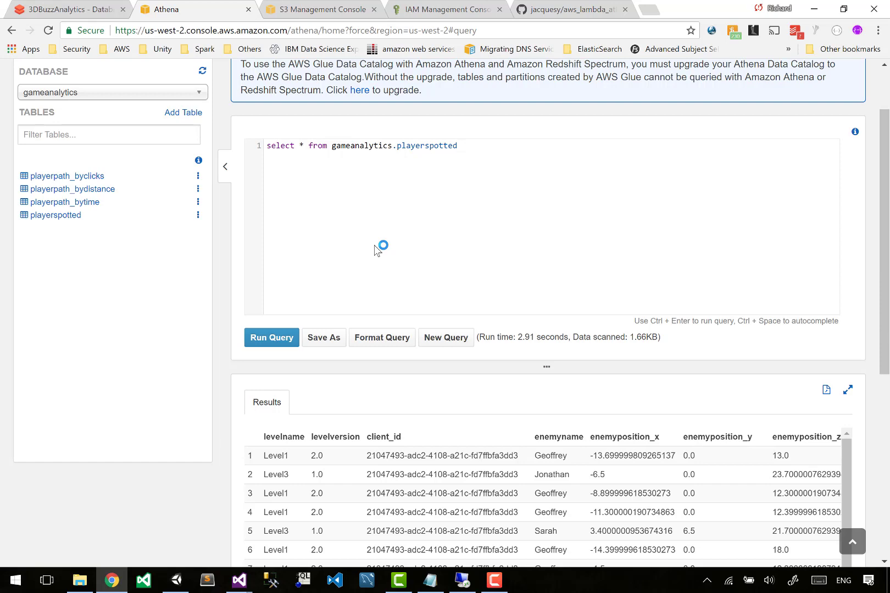
key(ctrl+shift+Tab)
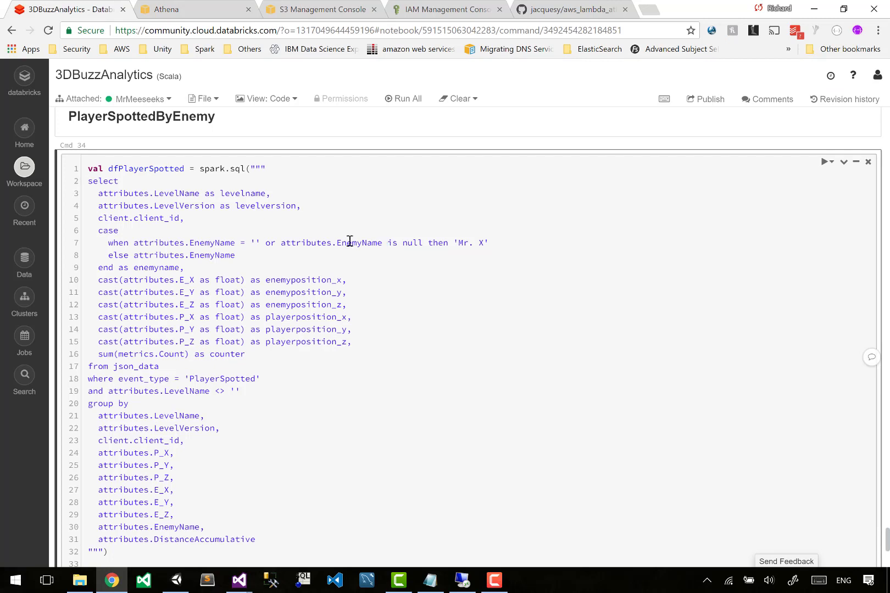
drag(261, 206, 250, 497)
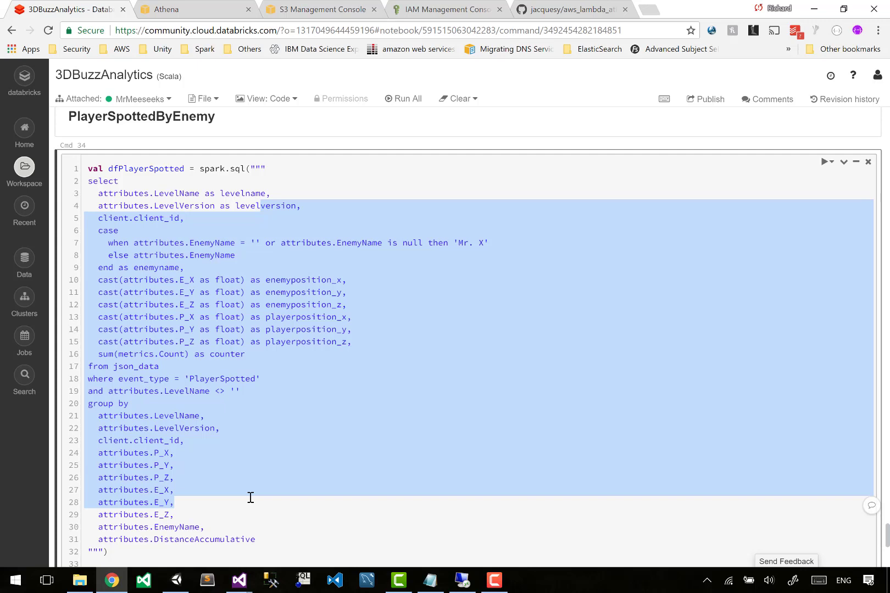
click(250, 498)
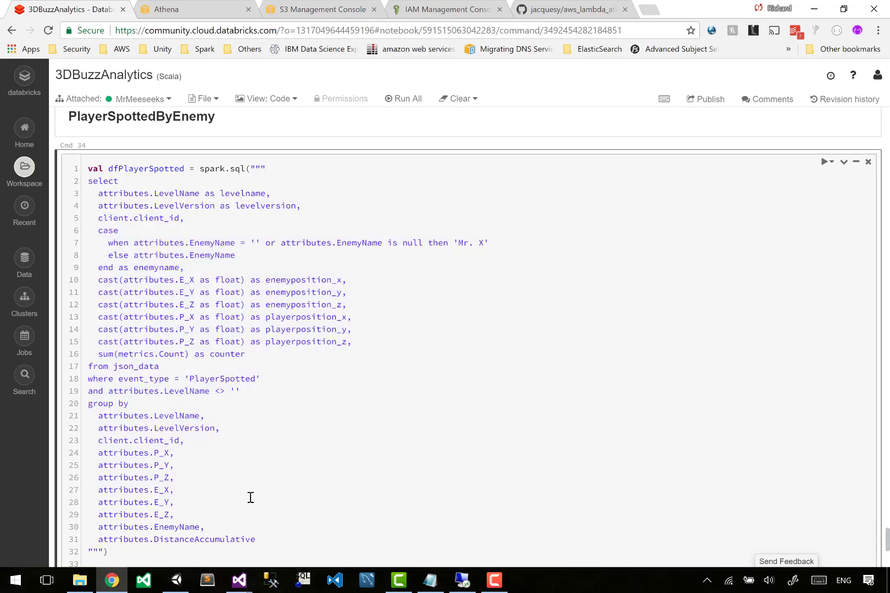